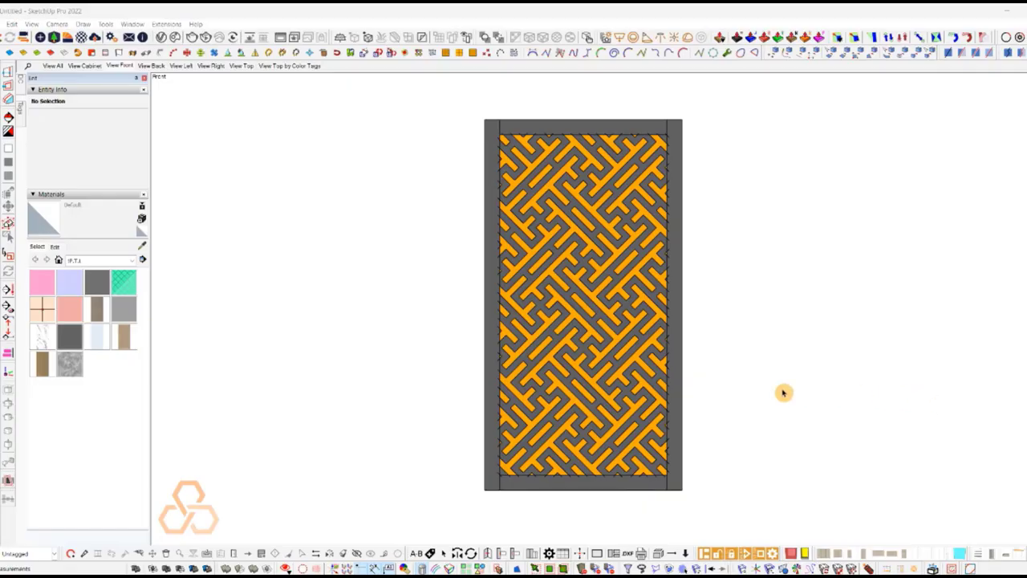
Select the whole lattice panel component
{"action": "left_click", "coordinate": [614, 341]}
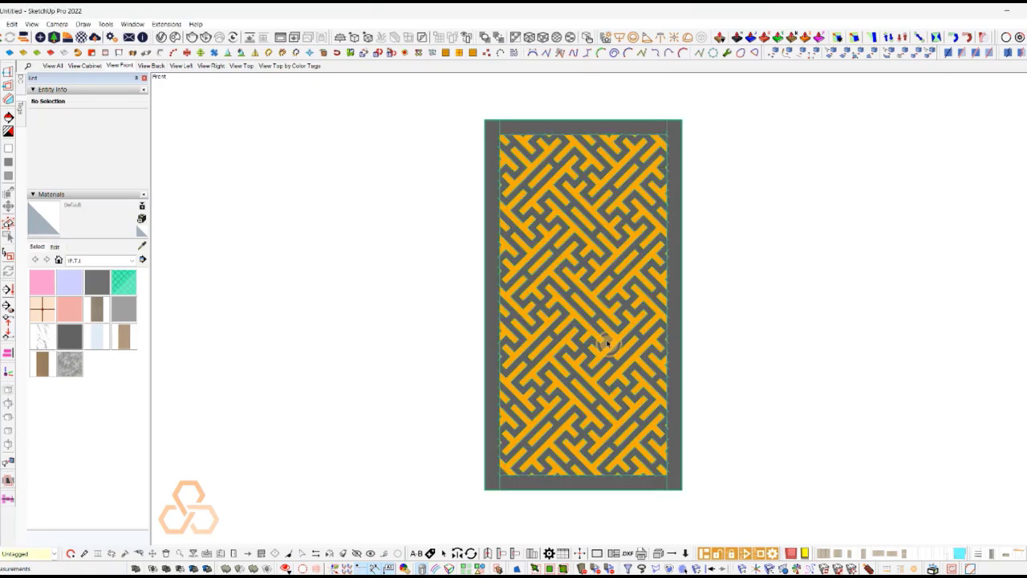
{"action": "double_click", "coordinate": [660, 271]}
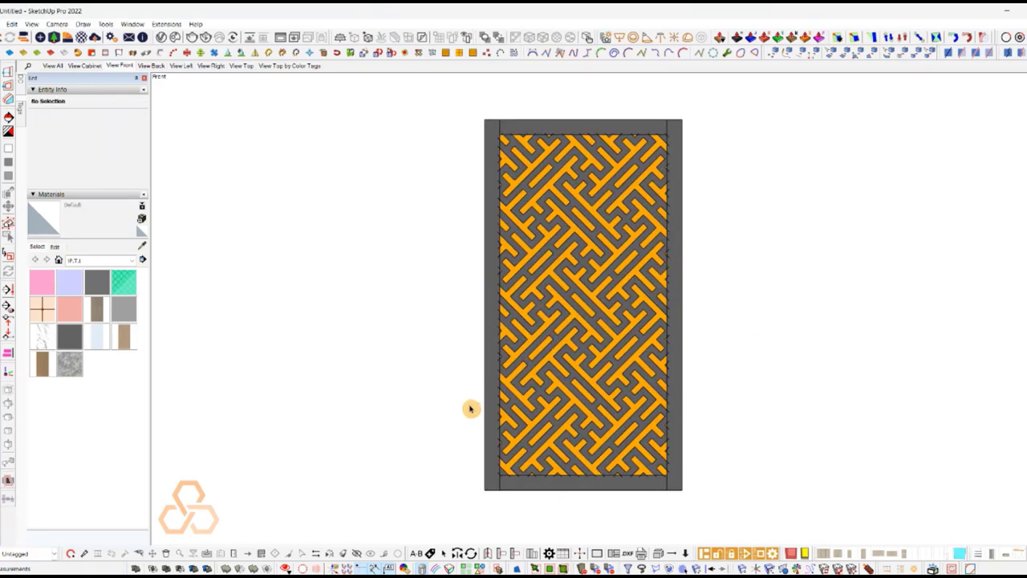
{"action": "scroll", "coordinate": [458, 421], "scroll_direction": "down", "scroll_amount": 3}
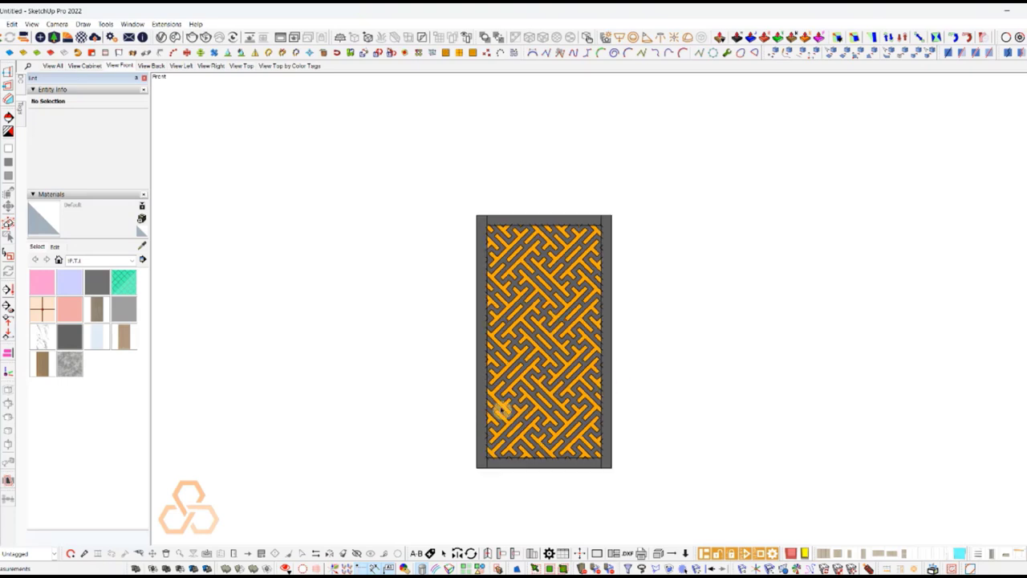
{"action": "left_click", "coordinate": [579, 393]}
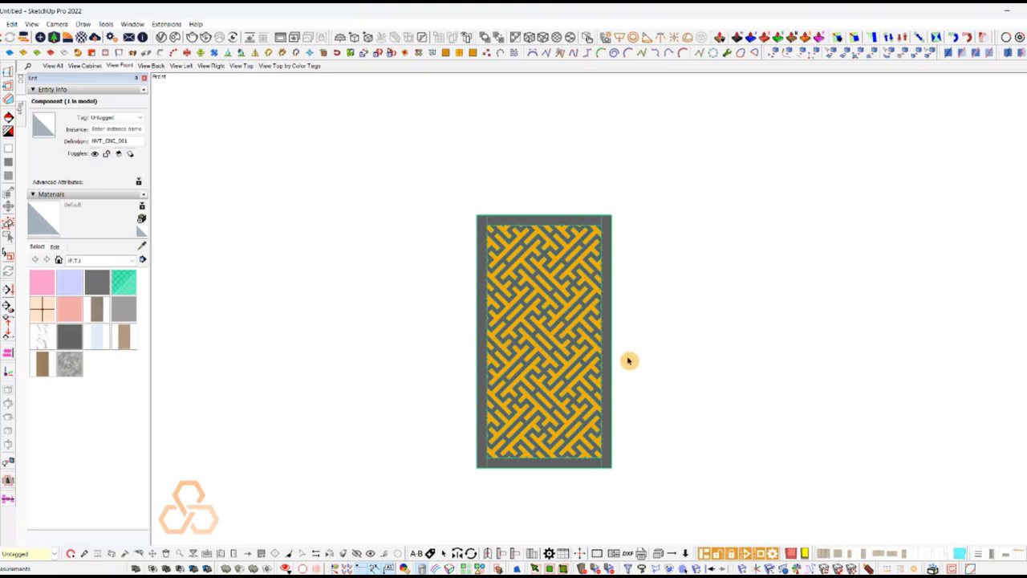
Scale the panel to 2.00 times its width and stretch it taller
{"action": "key", "text": "s"}
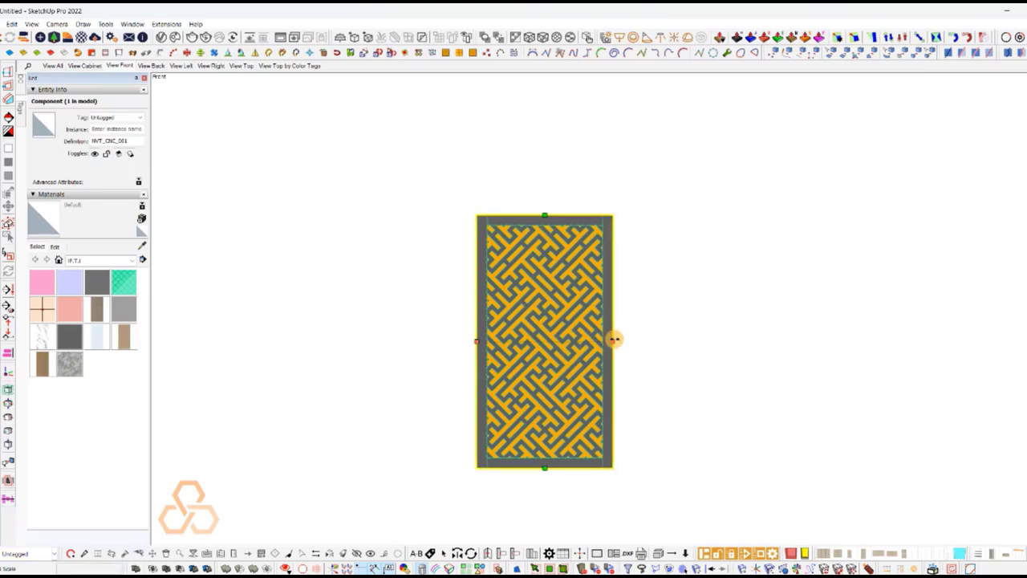
{"action": "left_click_drag", "start_coordinate": [611, 340], "coordinate": [738, 341]}
{"action": "left_click_drag", "start_coordinate": [613, 215], "coordinate": [608, 147]}
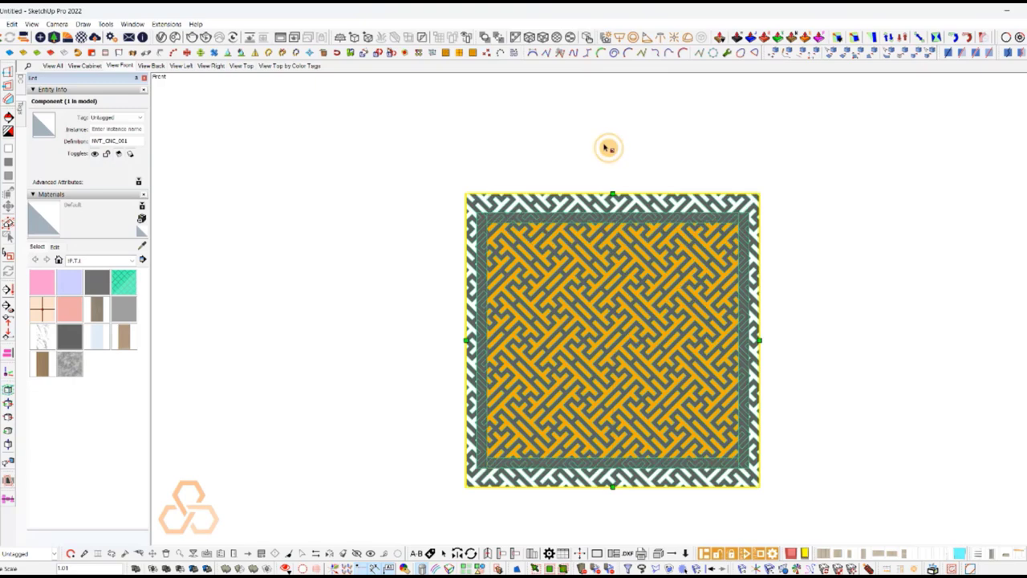
{"action": "left_click_drag", "start_coordinate": [612, 196], "coordinate": [623, 128]}
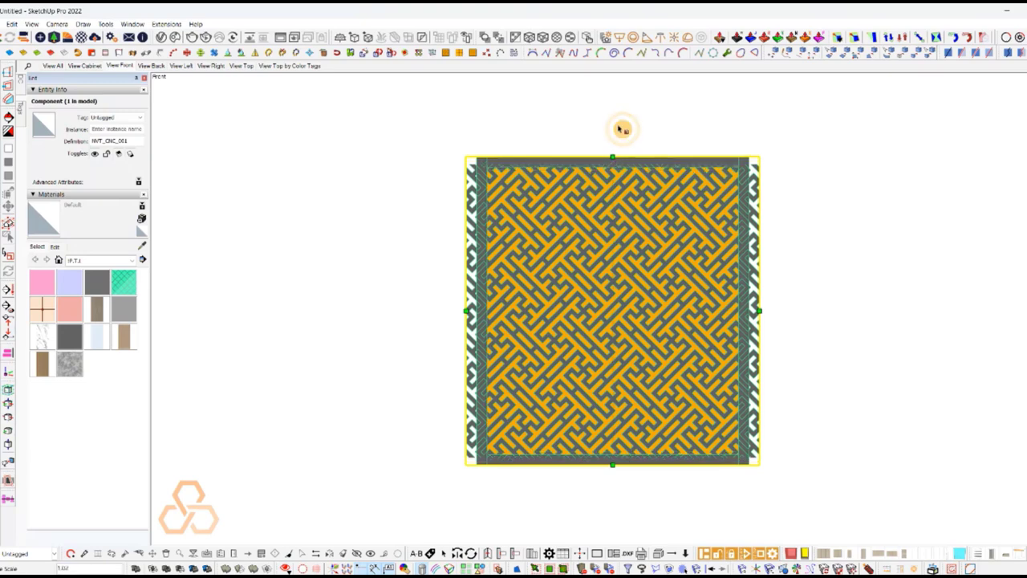
{"action": "key", "text": "space"}
Reselect the scaled panel and bring up its Component Options
{"action": "left_click", "coordinate": [853, 239]}
{"action": "left_click", "coordinate": [647, 294]}
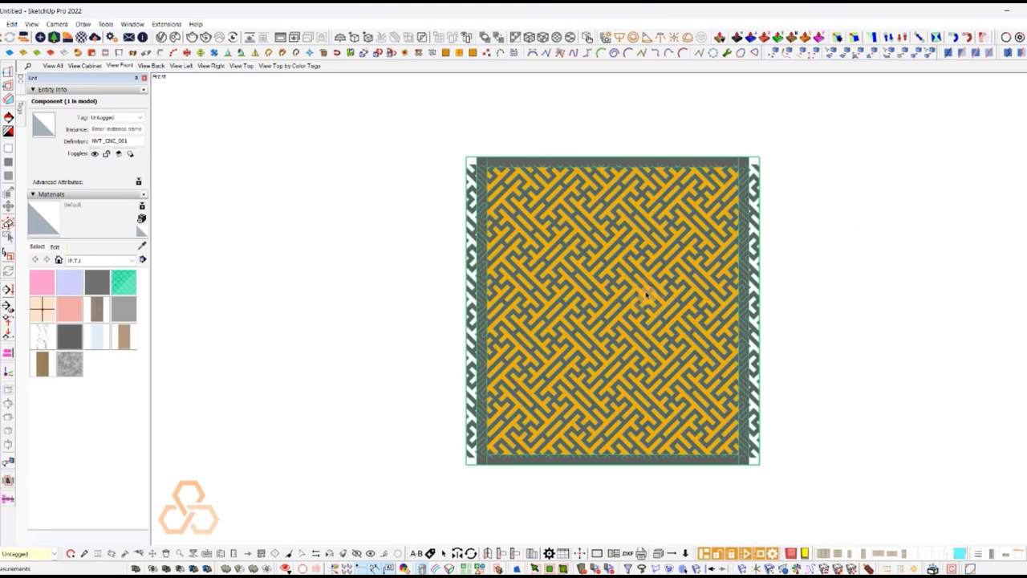
{"action": "key", "text": "o"}
{"action": "type", "text": "25"}
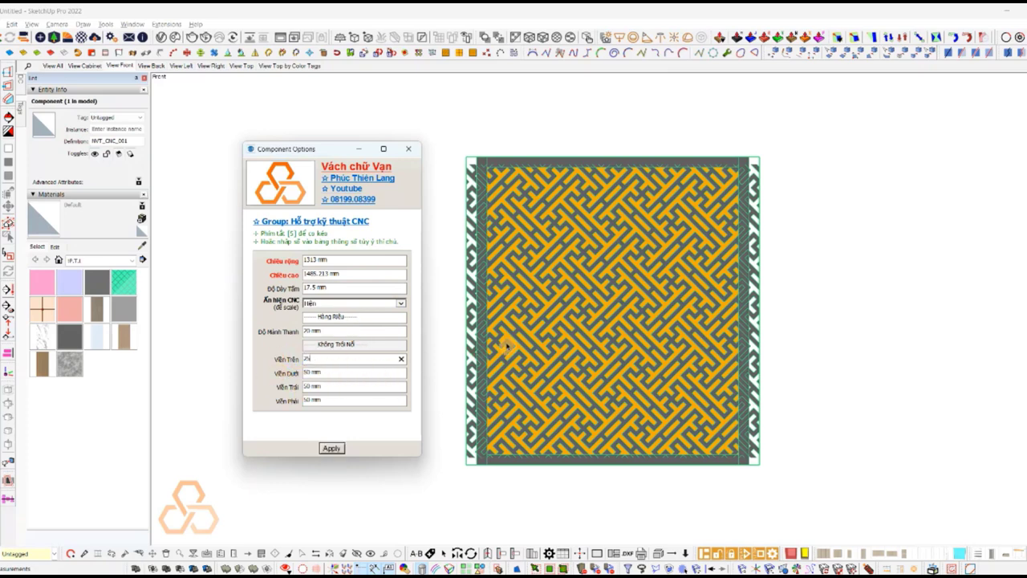
Set Viền Trên, Dưới, Trái and Phải borders all to 25 mm
{"action": "key", "text": "Return"}
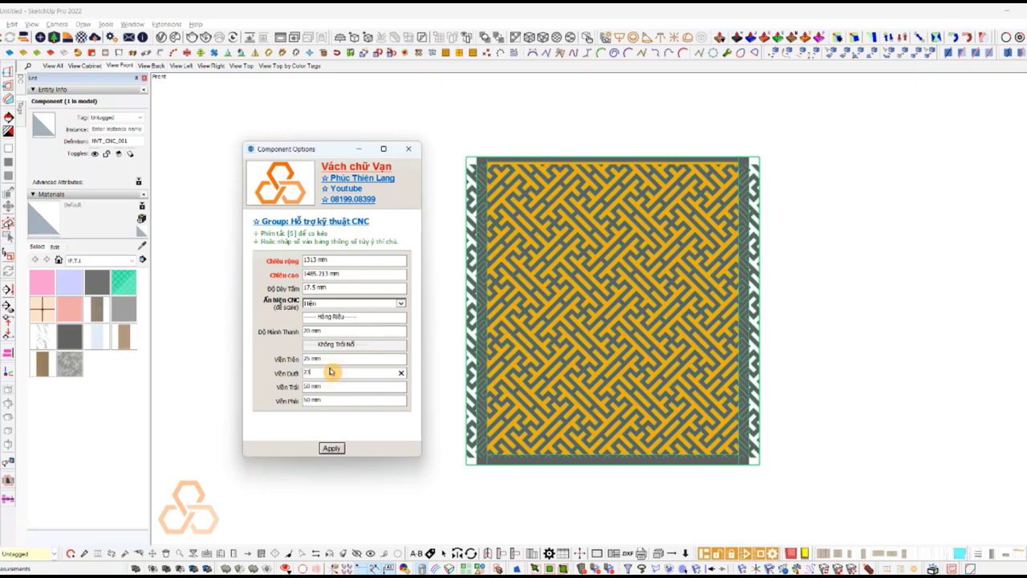
{"action": "key", "text": "Return"}
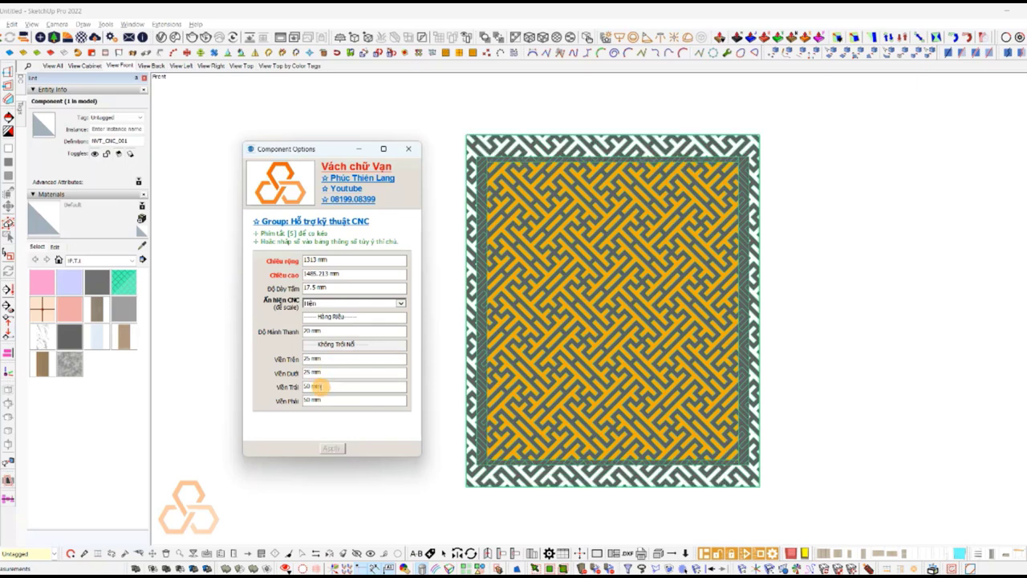
{"action": "type", "text": "25"}
{"action": "key", "text": "Return"}
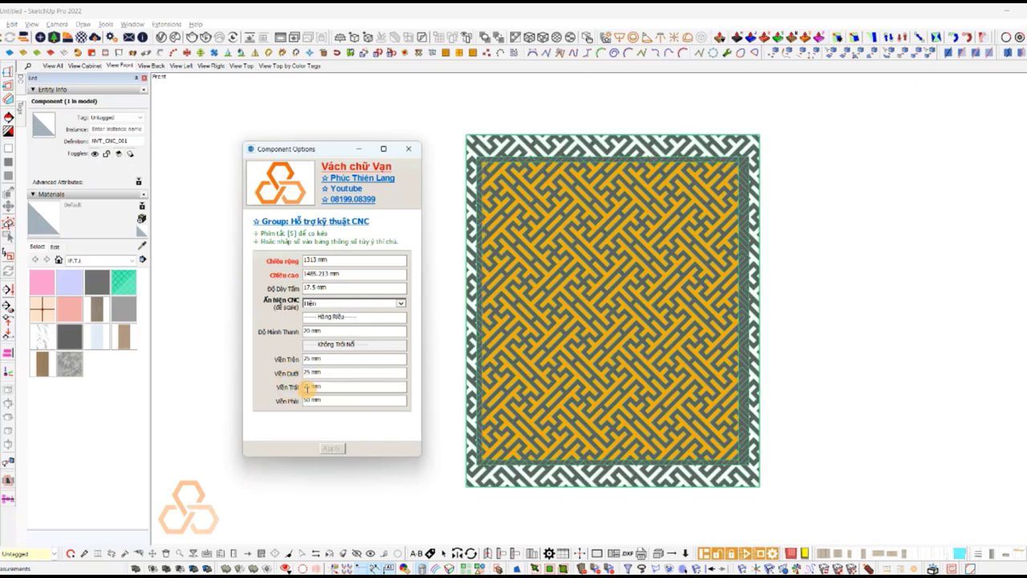
{"action": "key", "text": "Return"}
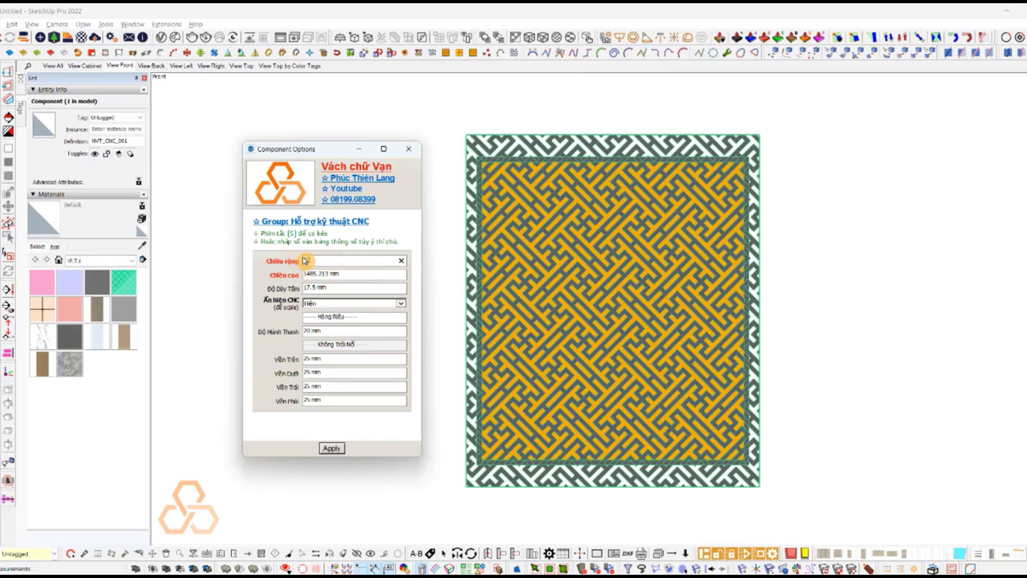
{"action": "type", "text": "1200"}
Set Chiều rộng to 1200 mm and Chiều cao to 2800 mm, then close Component Options
{"action": "key", "text": "Return"}
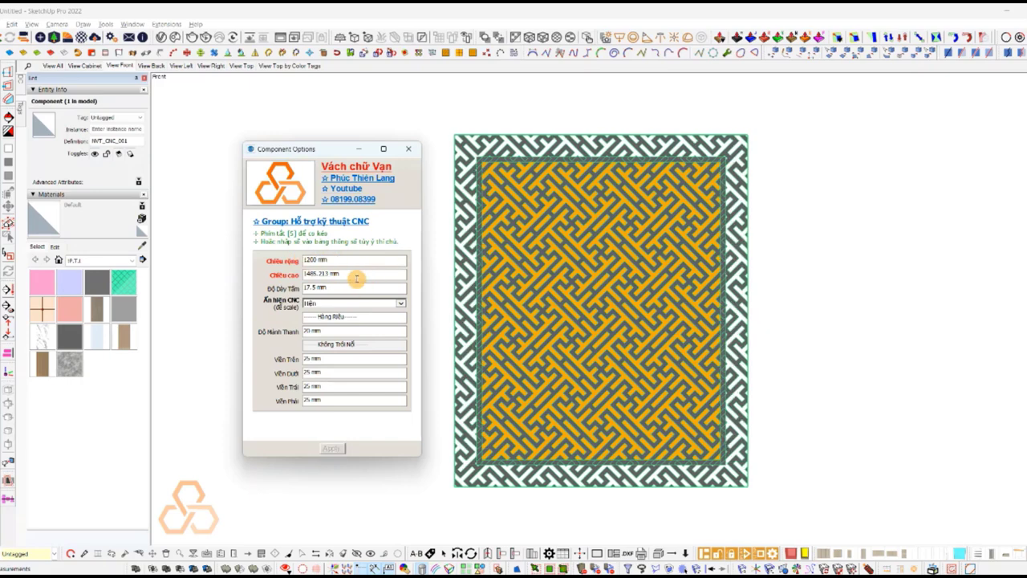
{"action": "left_click_drag", "start_coordinate": [356, 279], "coordinate": [308, 274]}
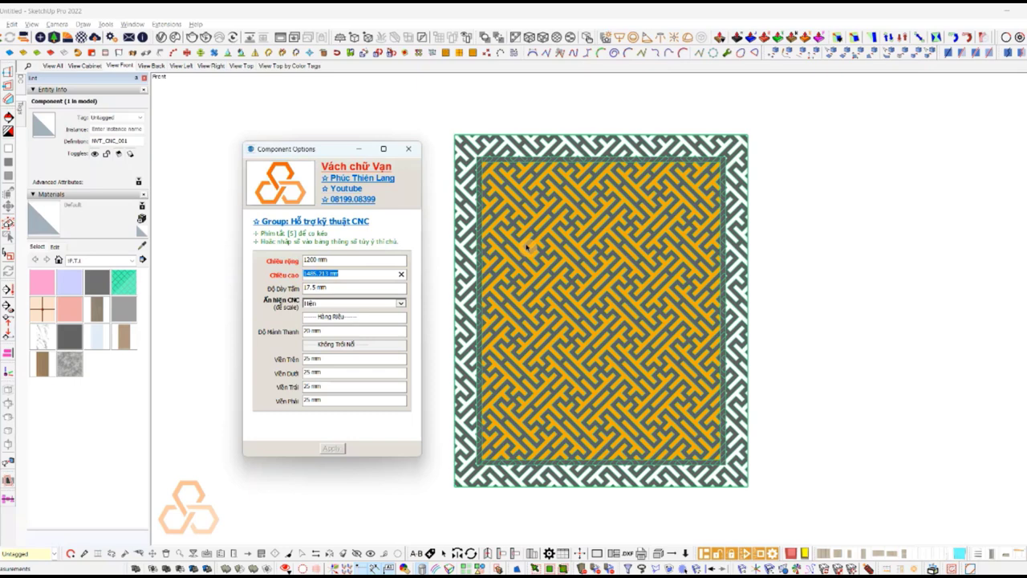
{"action": "type", "text": "3"}
{"action": "key", "text": "Return"}
{"action": "scroll", "coordinate": [800, 416], "scroll_direction": "down", "scroll_amount": 2}
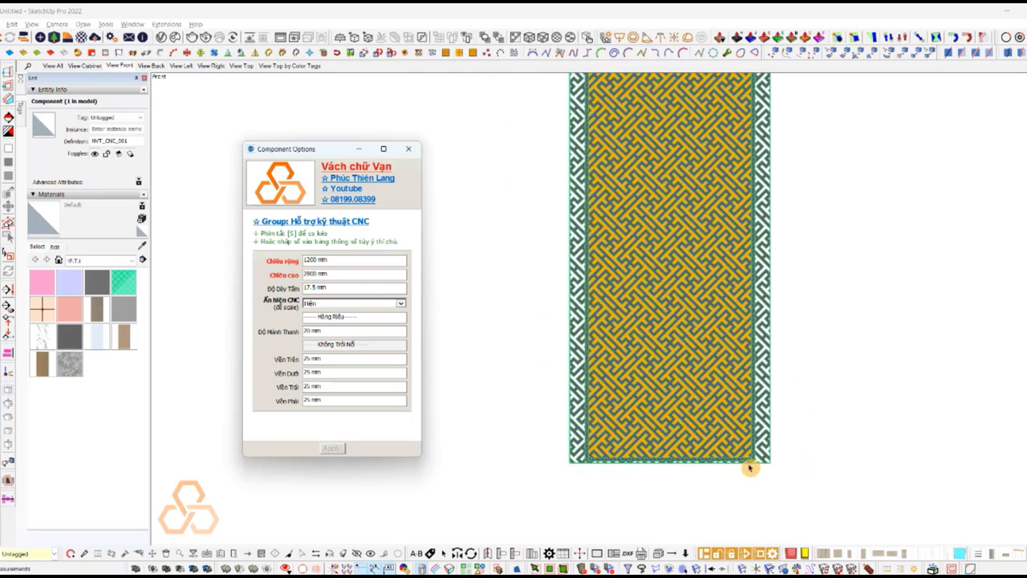
{"action": "scroll", "coordinate": [693, 479], "scroll_direction": "down", "scroll_amount": 2}
{"action": "scroll", "coordinate": [770, 352], "scroll_direction": "up", "scroll_amount": 1}
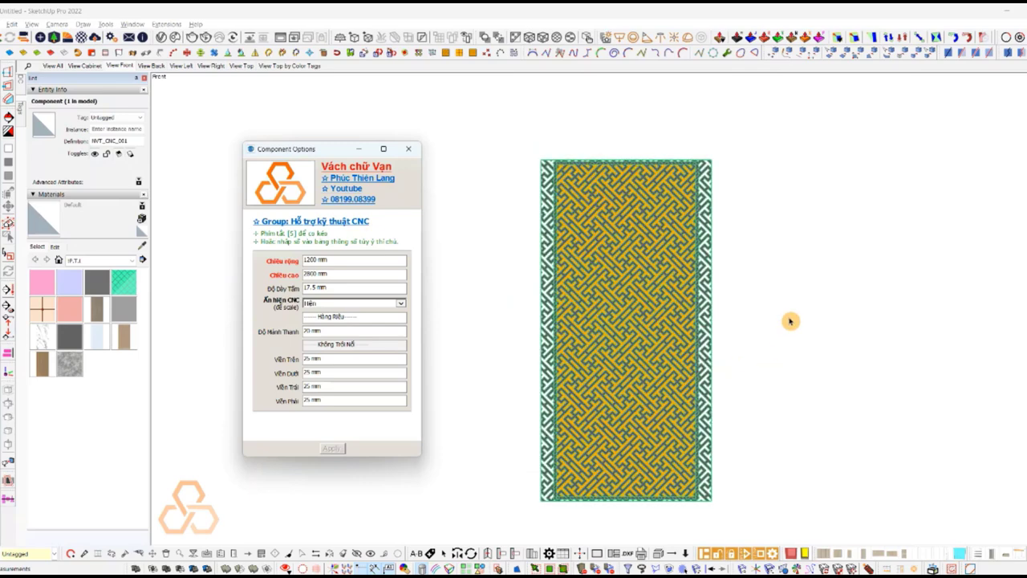
{"action": "left_click", "coordinate": [409, 149]}
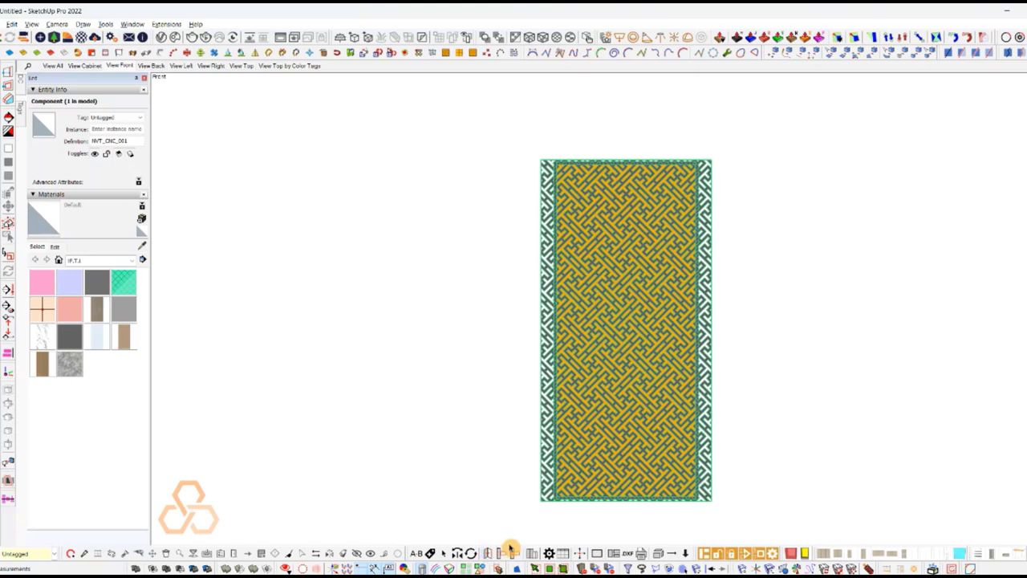
Explode the panel component into solid groups with the [V.9+] command, removing DC attributes
{"action": "left_click", "coordinate": [431, 553]}
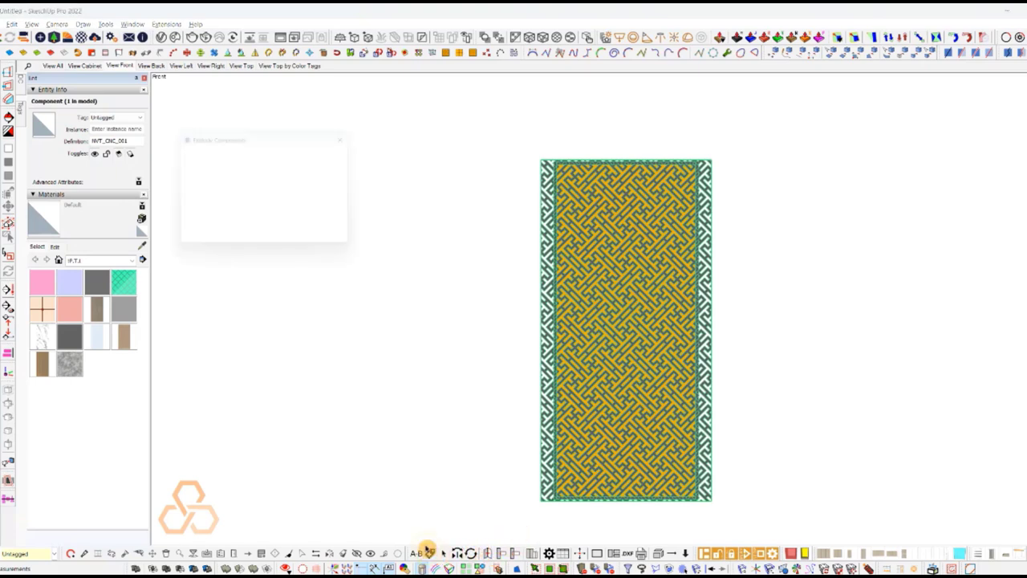
{"action": "left_click", "coordinate": [366, 131]}
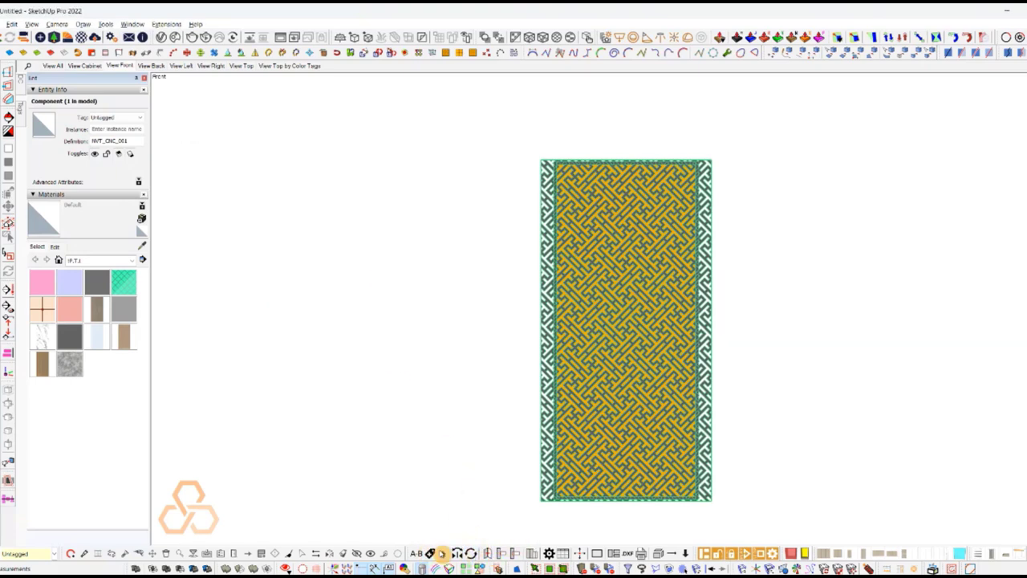
{"action": "right_click", "coordinate": [594, 414]}
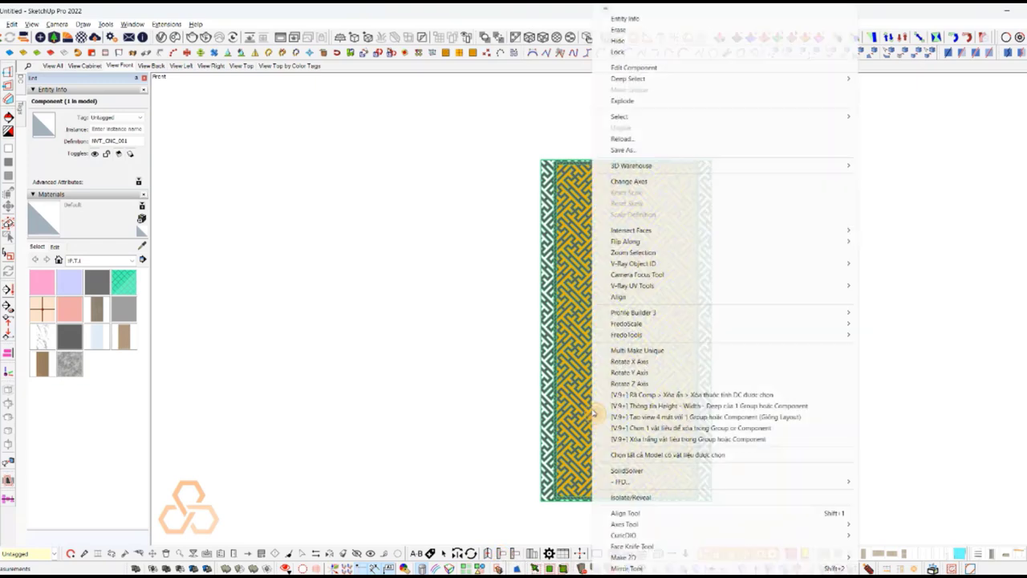
{"action": "left_click", "coordinate": [676, 396]}
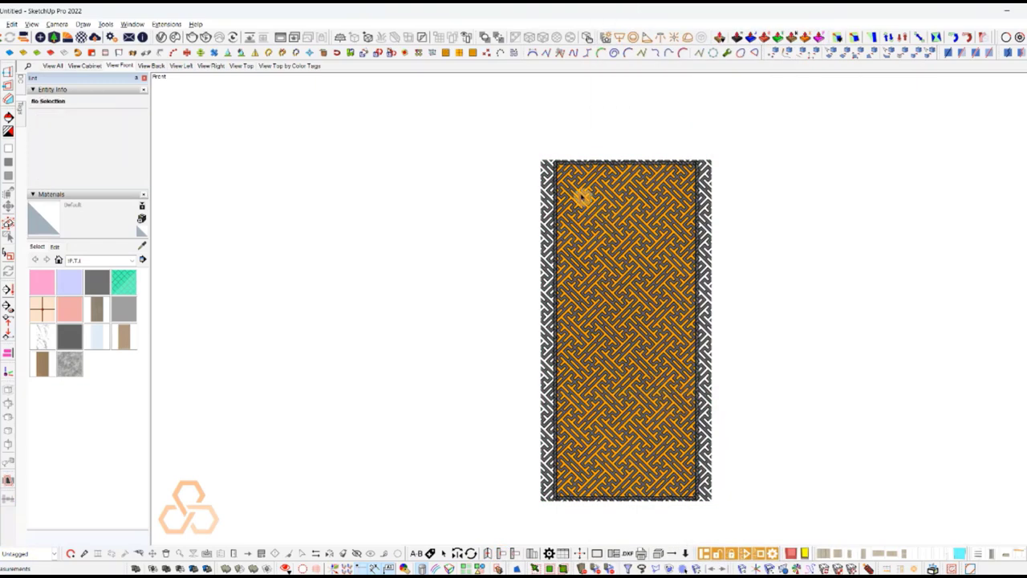
Box-select the ten CNC groups along the left strip
{"action": "left_click", "coordinate": [590, 182]}
{"action": "left_click", "coordinate": [562, 158]}
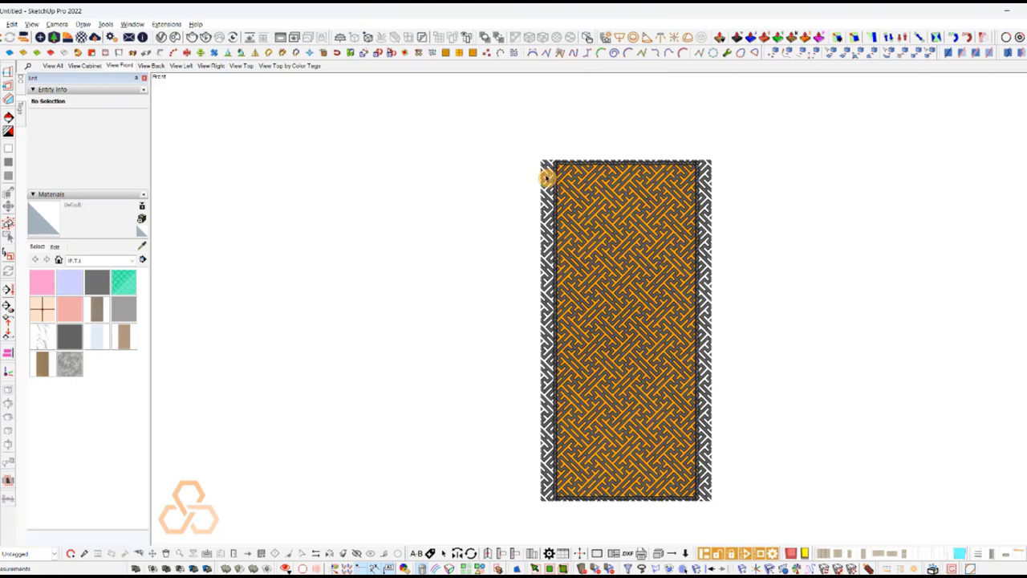
{"action": "left_click_drag", "start_coordinate": [545, 511], "coordinate": [426, 160]}
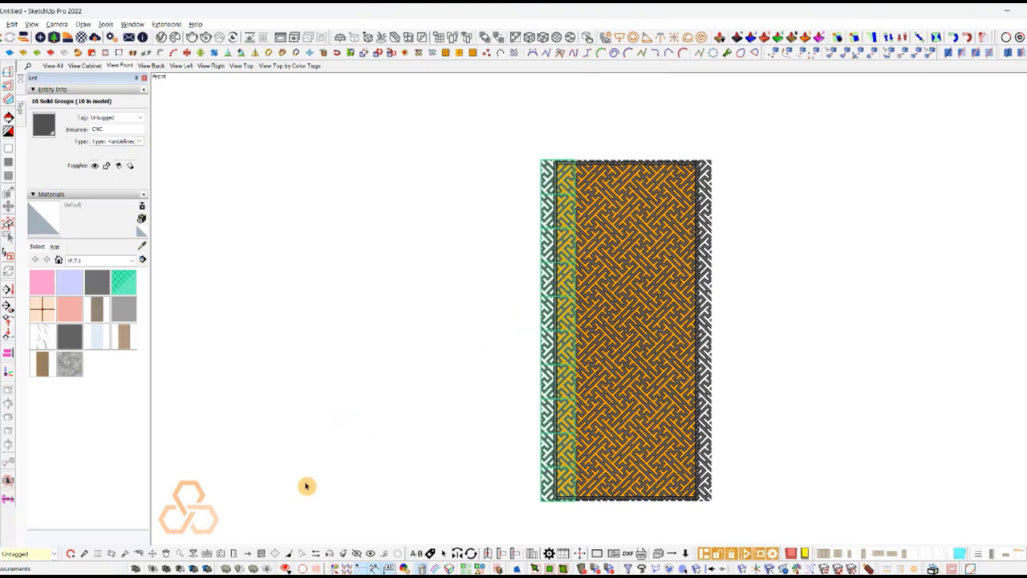
Compare an Outer Shell merge of the ten groups against the separate strips
{"action": "left_click", "coordinate": [135, 568]}
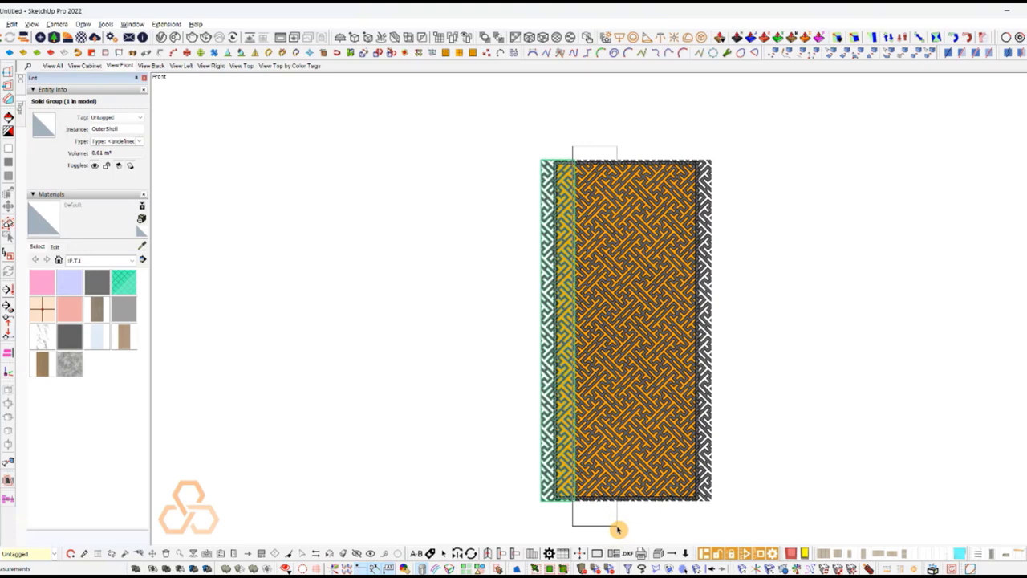
{"action": "key", "text": "ctrl+z"}
{"action": "left_click", "coordinate": [136, 568]}
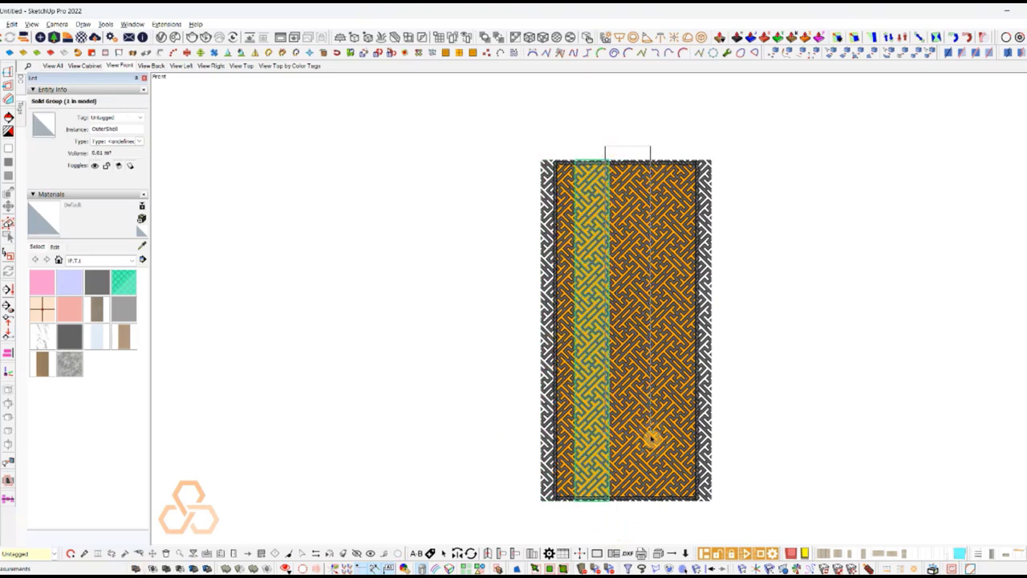
{"action": "key", "text": "ctrl+z"}
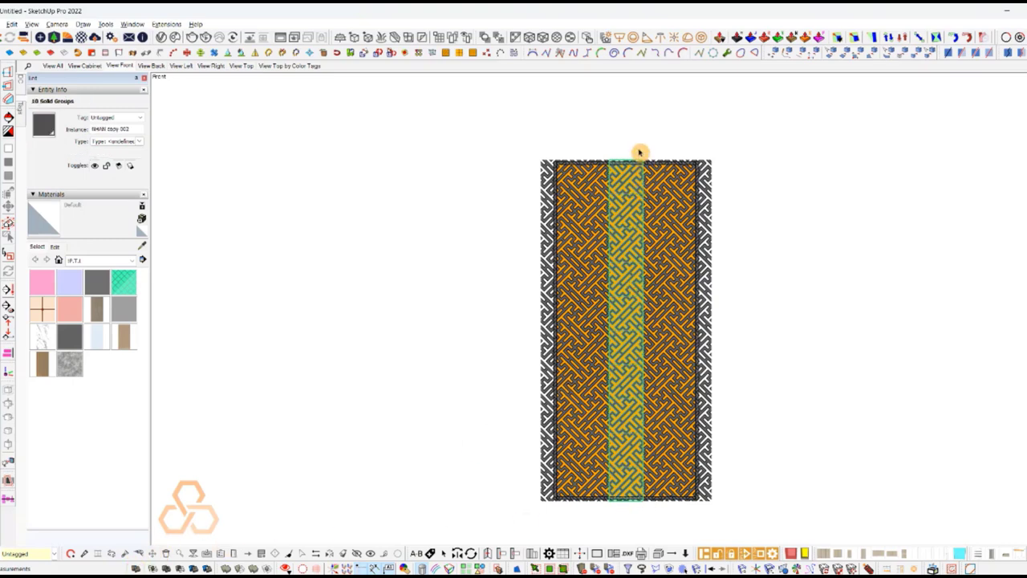
{"action": "key", "text": "ctrl+y"}
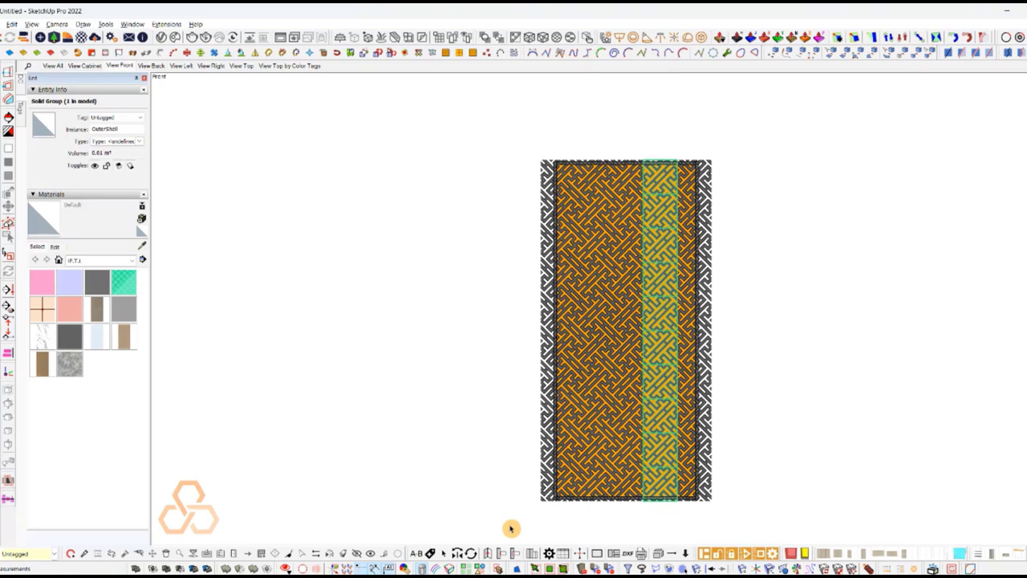
{"action": "key", "text": "ctrl+z"}
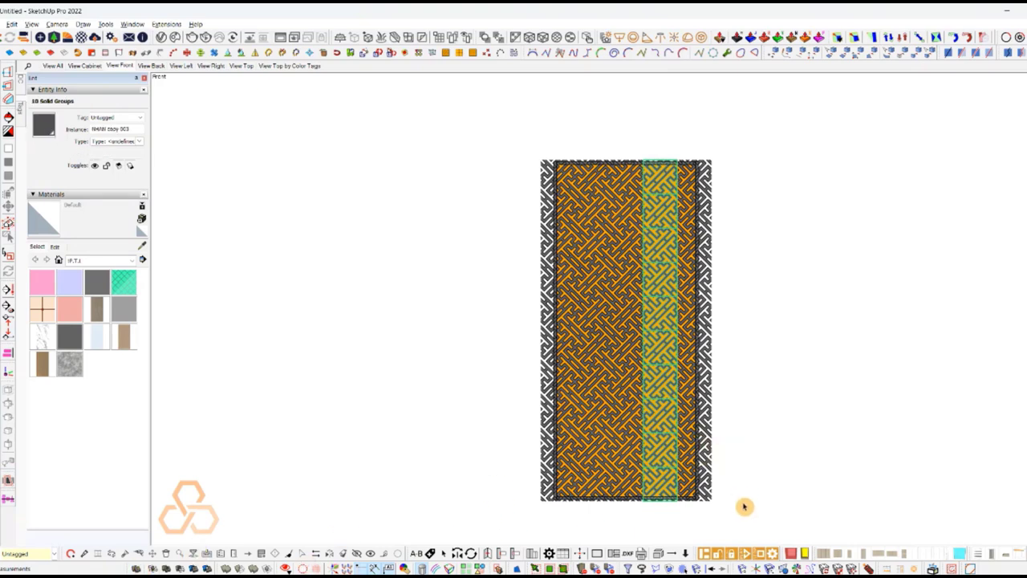
Merge the right-hand and left strips into one OuterShell solid, then deselect
{"action": "left_click_drag", "start_coordinate": [742, 507], "coordinate": [705, 143]}
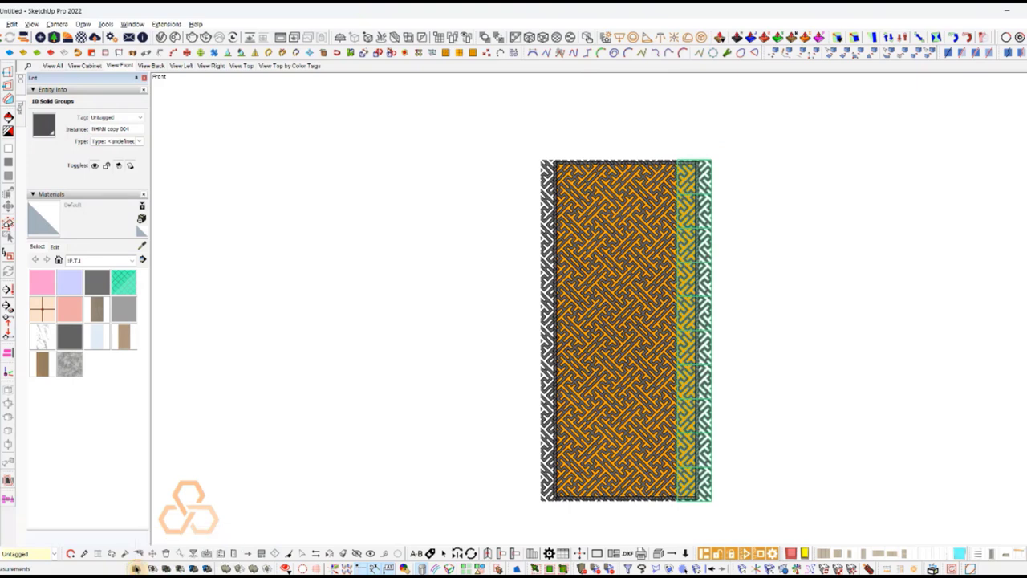
{"action": "left_click", "coordinate": [610, 225]}
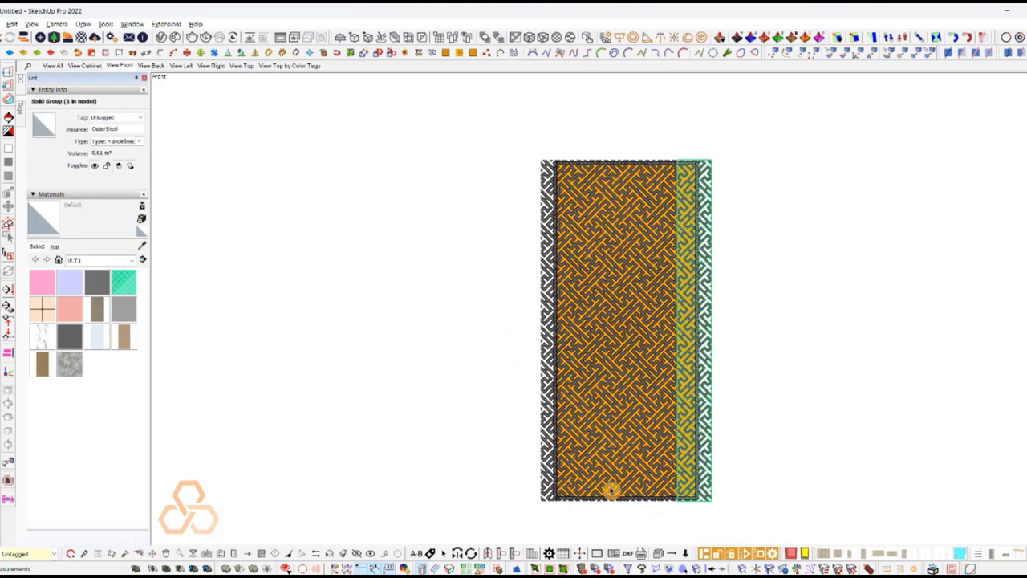
{"action": "left_click", "coordinate": [551, 480]}
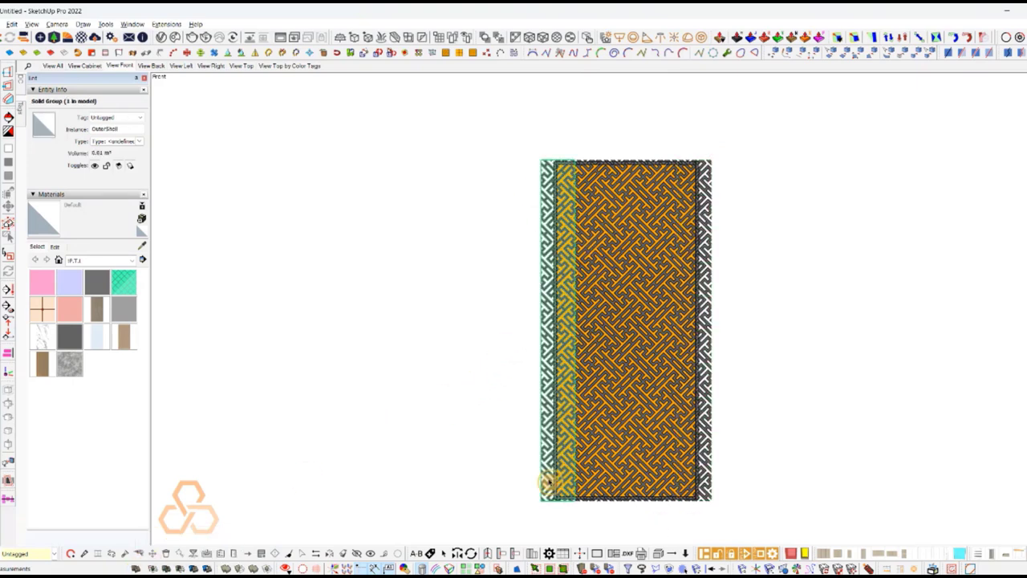
{"action": "left_click", "coordinate": [619, 294], "text": "shift"}
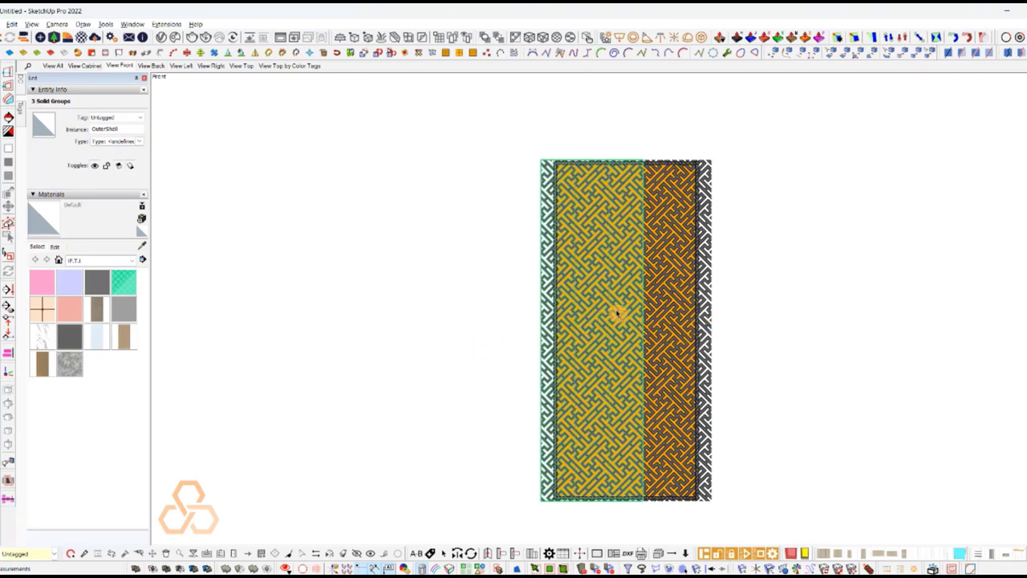
{"action": "left_click", "coordinate": [686, 310]}
{"action": "left_click", "coordinate": [703, 310]}
{"action": "left_click", "coordinate": [669, 301], "text": "shift"}
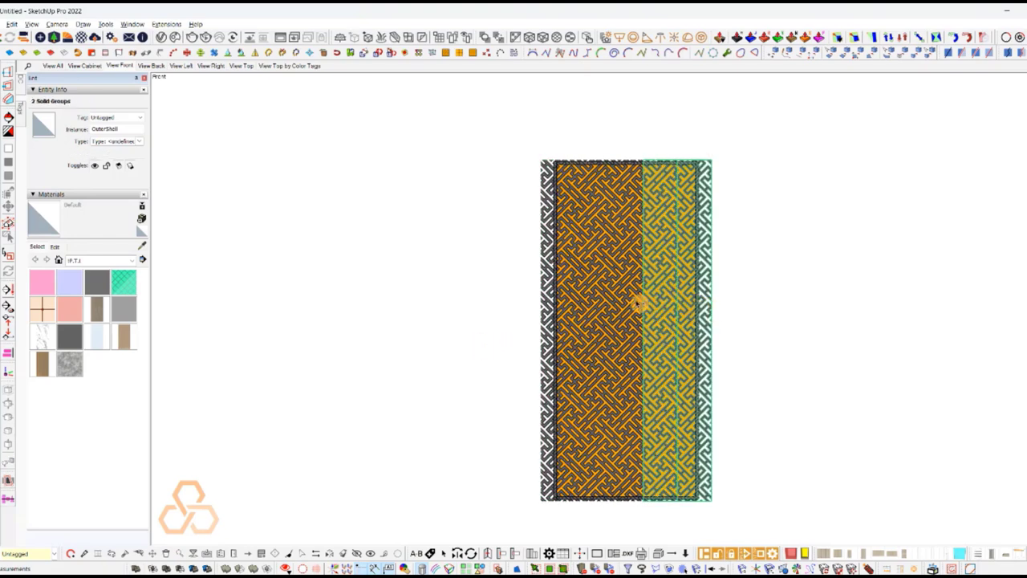
{"action": "left_click", "coordinate": [633, 314], "text": "shift"}
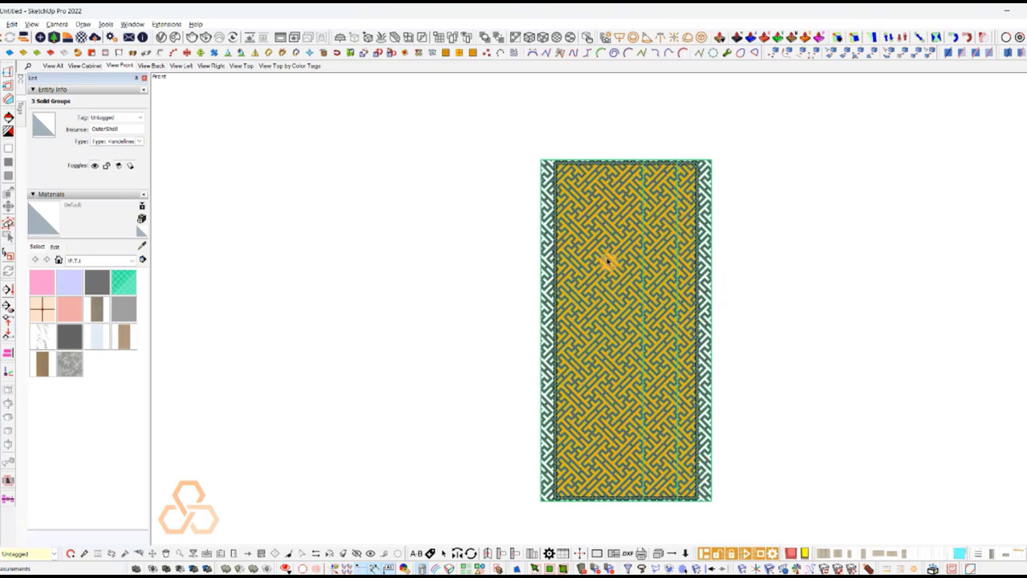
{"action": "left_click", "coordinate": [450, 460]}
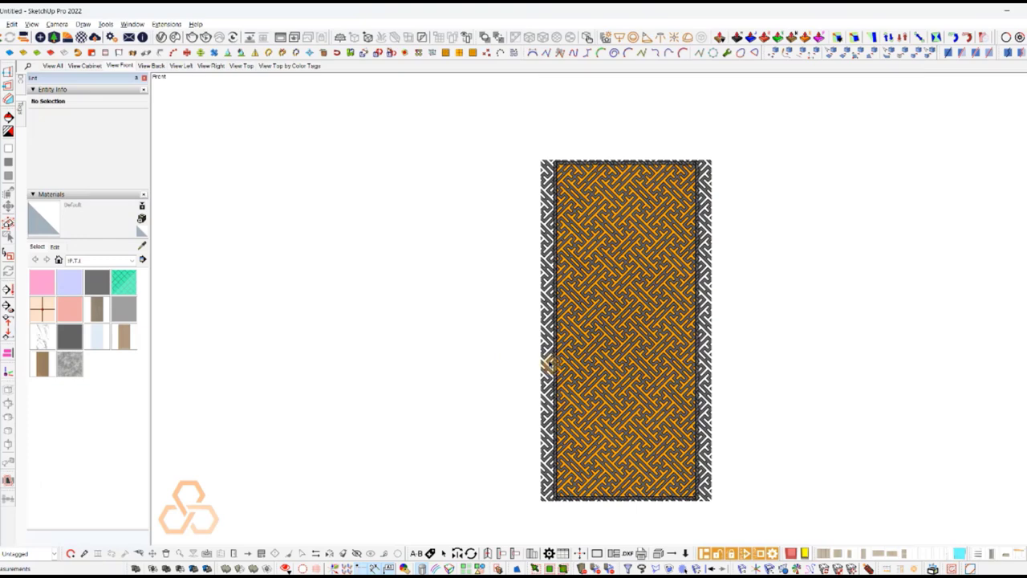
Inspect the door group from an angle and select its outer frame instead of the inner panel
{"action": "left_click", "coordinate": [548, 364]}
{"action": "left_click", "coordinate": [643, 299]}
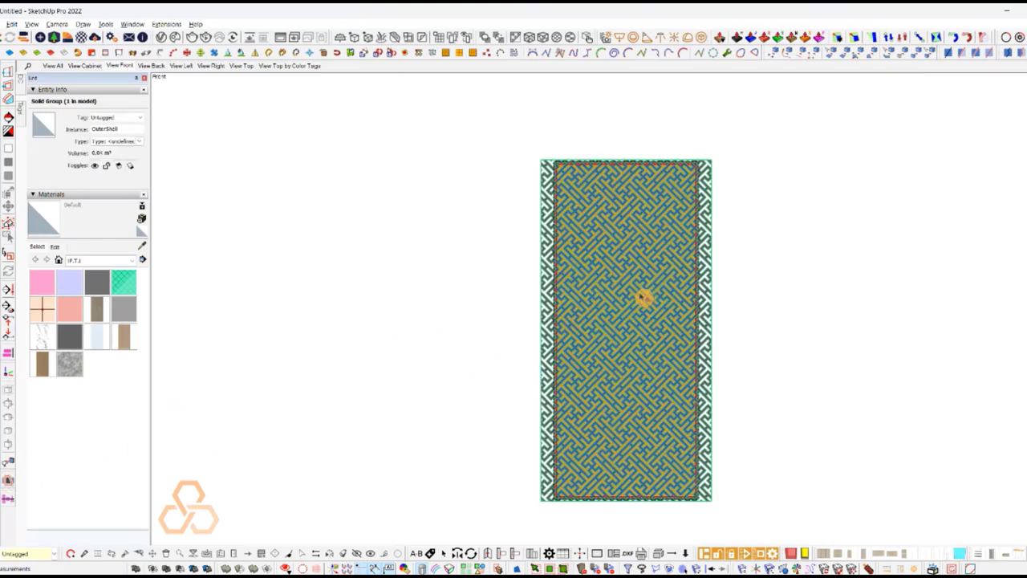
{"action": "middle_click_drag", "start_coordinate": [768, 241], "coordinate": [601, 321]}
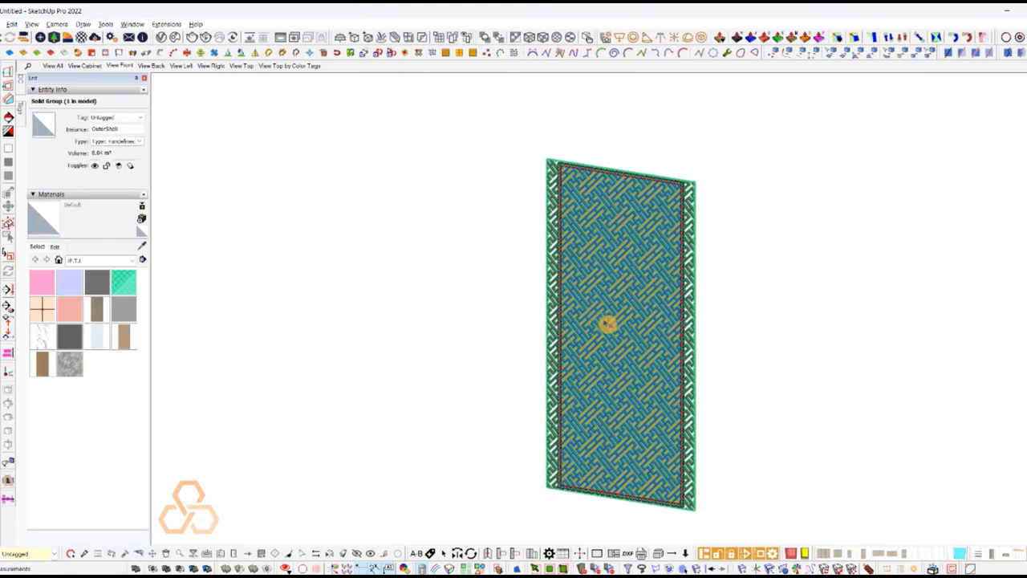
{"action": "left_click", "coordinate": [666, 196]}
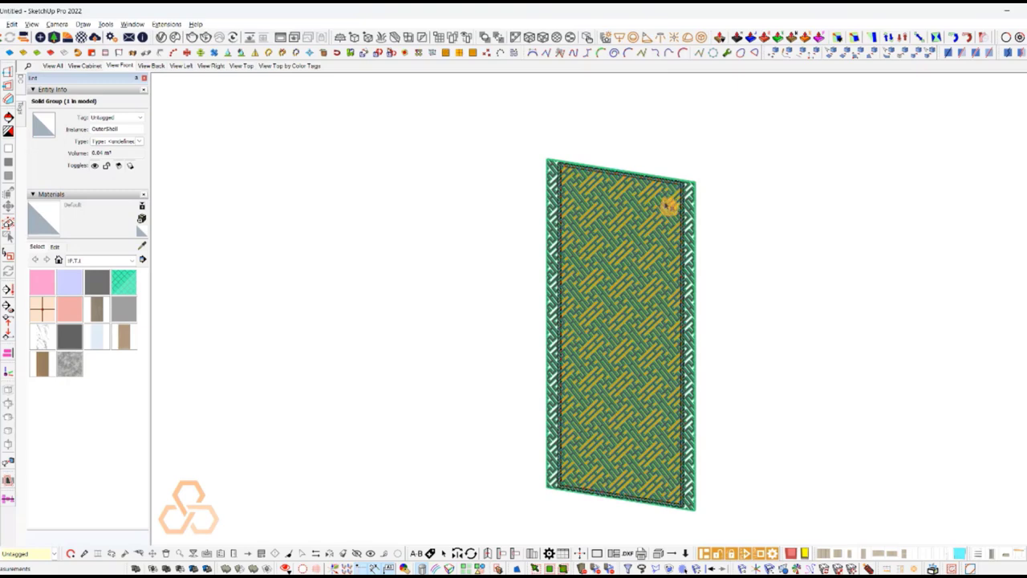
{"action": "left_click", "coordinate": [671, 205]}
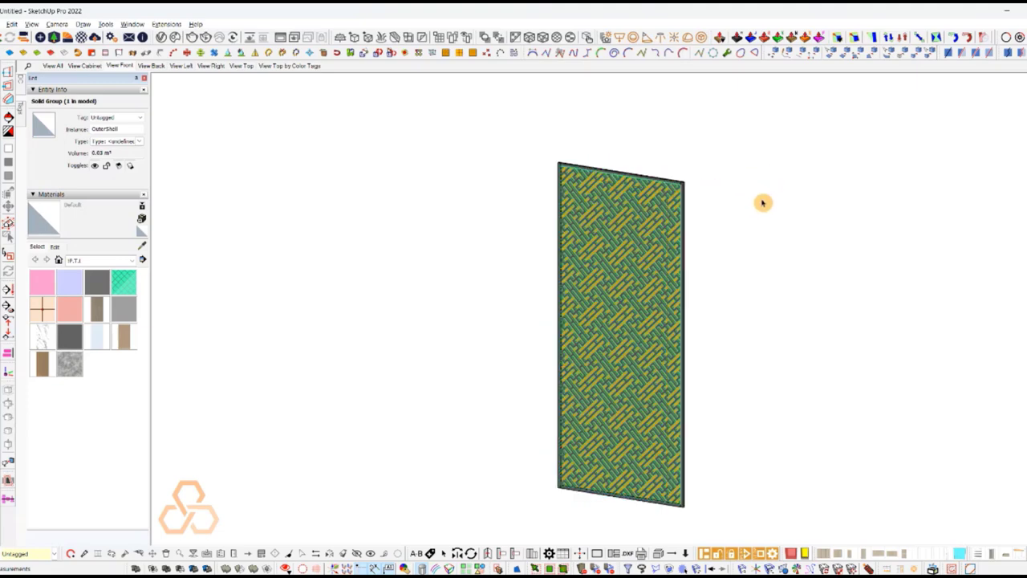
Select all the frame and panel groups with Ctrl+A
{"action": "scroll", "coordinate": [507, 157], "scroll_direction": "up", "scroll_amount": 3}
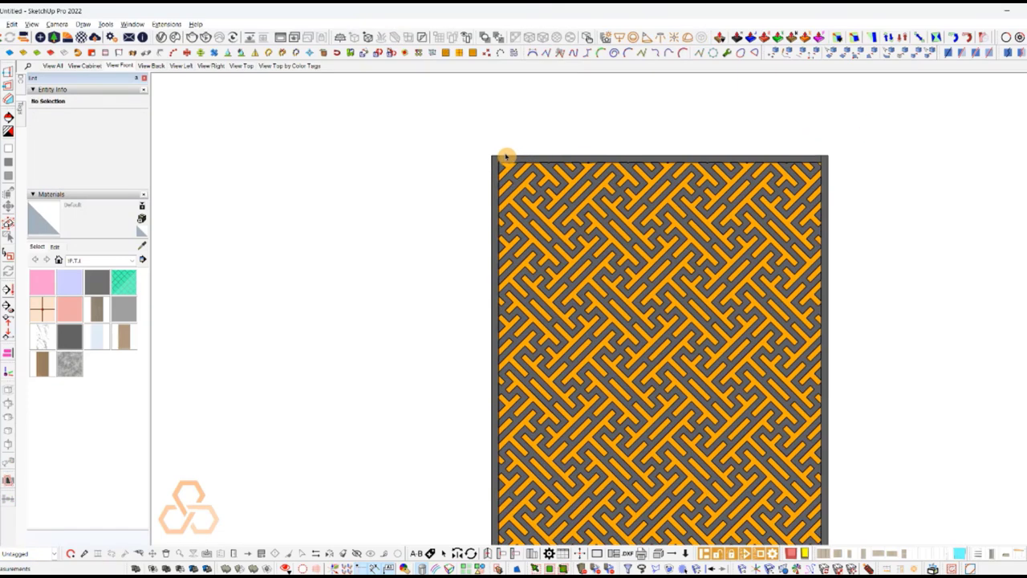
{"action": "left_click", "coordinate": [500, 163]}
{"action": "left_click", "coordinate": [537, 177], "text": "ctrl"}
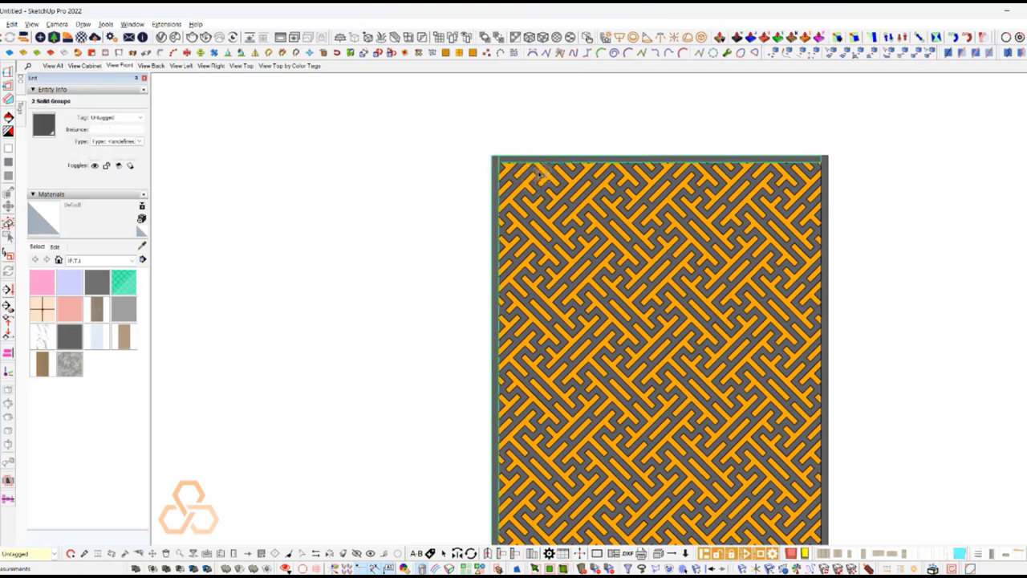
{"action": "key", "text": "ctrl+a"}
{"action": "scroll", "coordinate": [827, 201], "scroll_direction": "down", "scroll_amount": 2}
{"action": "scroll", "coordinate": [682, 177], "scroll_direction": "down", "scroll_amount": 1}
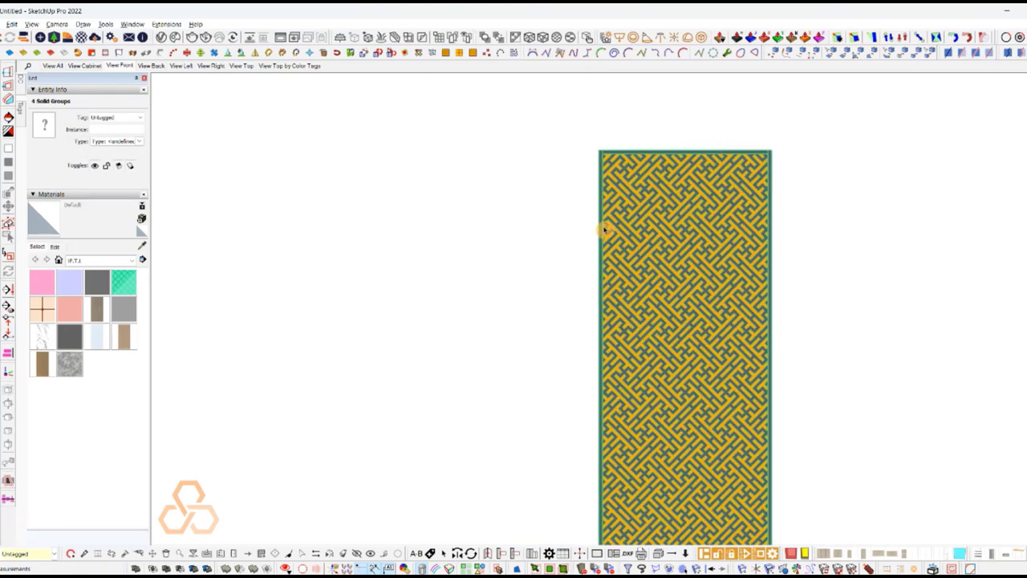
{"action": "scroll", "coordinate": [609, 337], "scroll_direction": "down", "scroll_amount": 1}
{"action": "scroll", "coordinate": [620, 452], "scroll_direction": "up", "scroll_amount": 1}
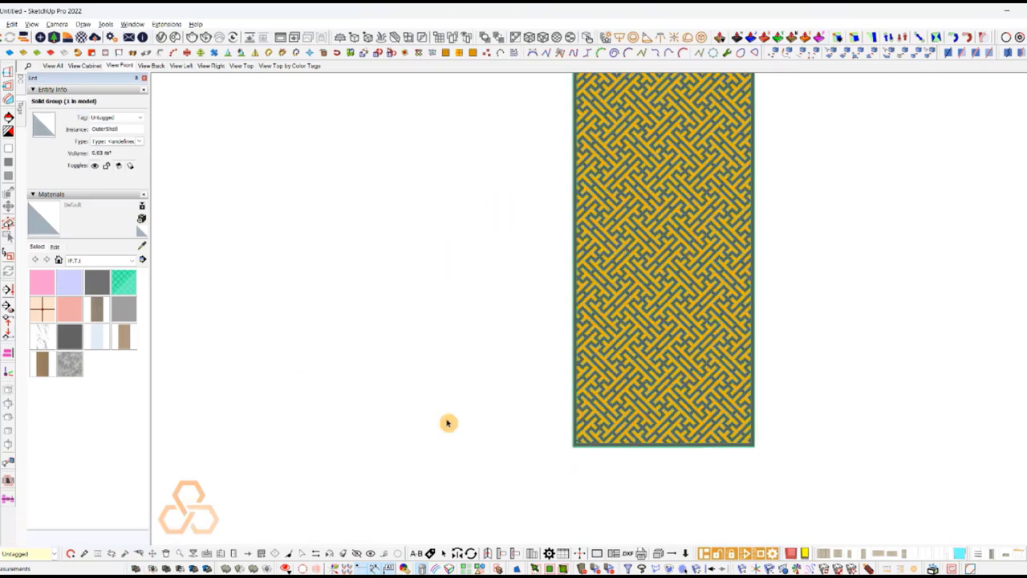
Hide the maze panel and the orange TRIM backing, then unhide the maze panel
{"action": "left_click", "coordinate": [792, 150]}
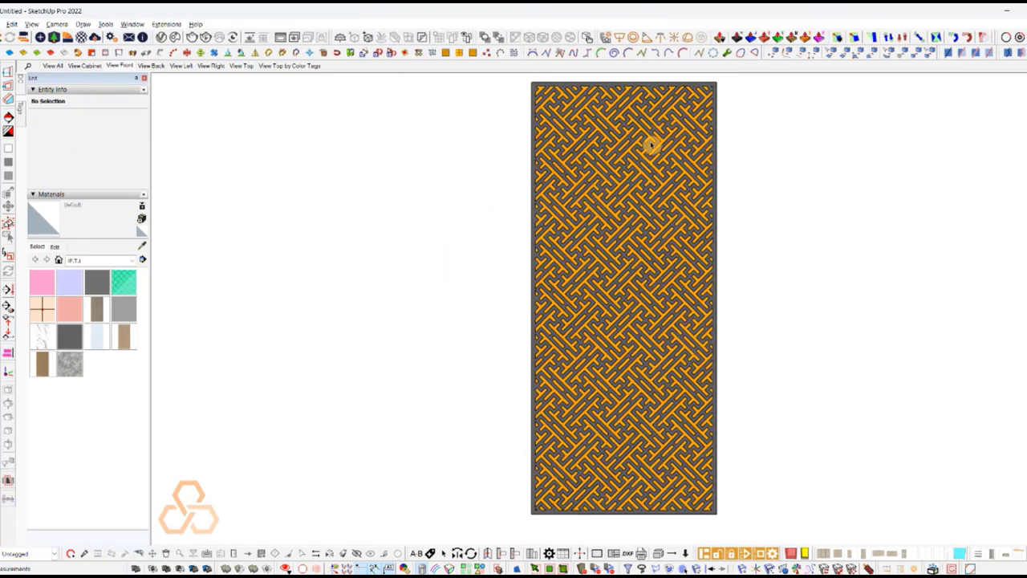
{"action": "left_click", "coordinate": [652, 144]}
{"action": "key", "text": "h"}
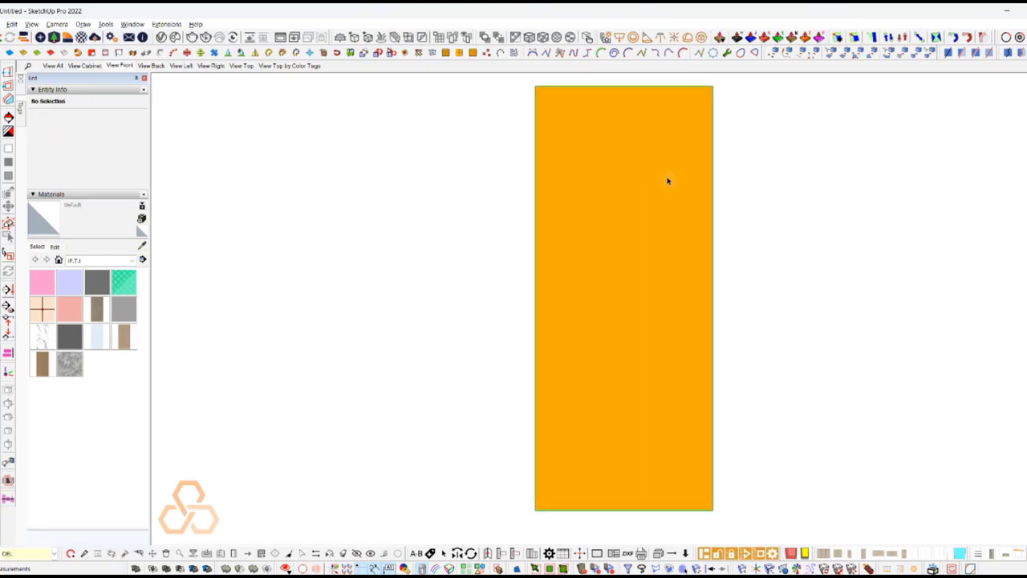
{"action": "left_click", "coordinate": [663, 183]}
{"action": "key", "text": "h"}
{"action": "key", "text": "shift+h"}
Place a horizontal guide 2400 mm above the bottom edge of the 1200 mm-wide panel
{"action": "scroll", "coordinate": [509, 280], "scroll_direction": "down", "scroll_amount": 1}
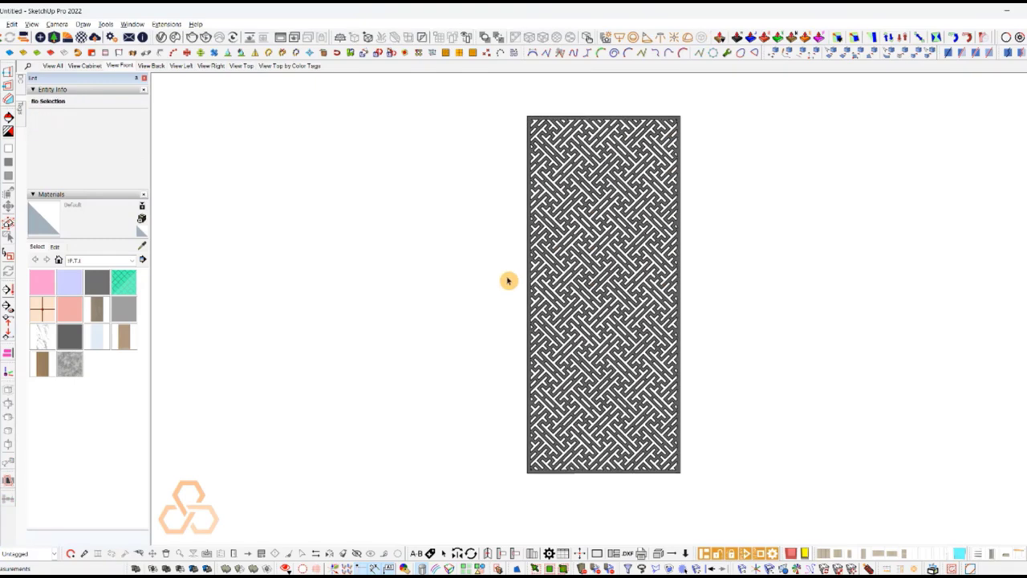
{"action": "scroll", "coordinate": [506, 285], "scroll_direction": "down", "scroll_amount": 1}
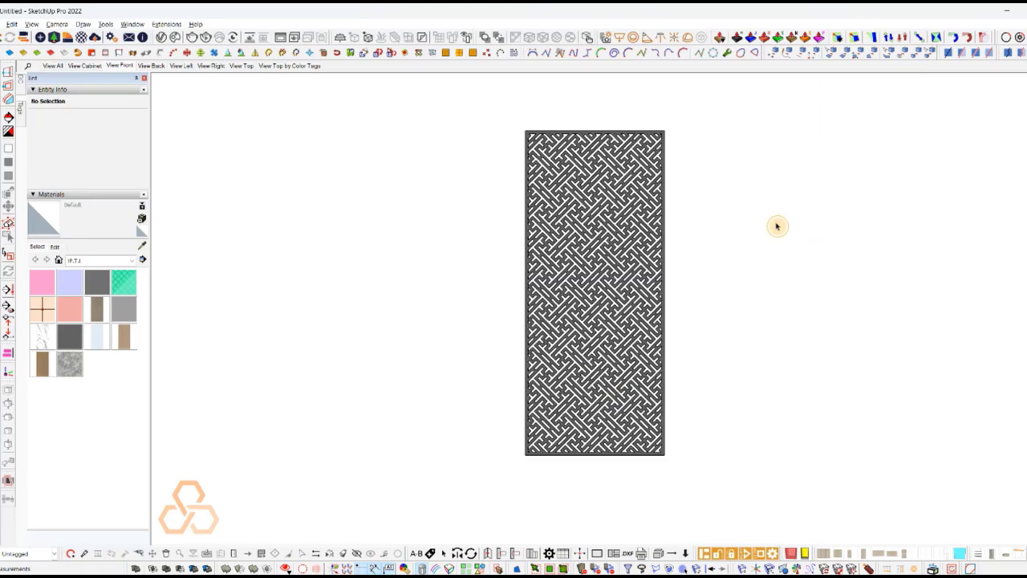
{"action": "scroll", "coordinate": [564, 151], "scroll_direction": "up", "scroll_amount": 1}
{"action": "scroll", "coordinate": [526, 133], "scroll_direction": "up", "scroll_amount": 1}
{"action": "scroll", "coordinate": [526, 133], "scroll_direction": "down", "scroll_amount": 1}
{"action": "scroll", "coordinate": [540, 312], "scroll_direction": "down", "scroll_amount": 1}
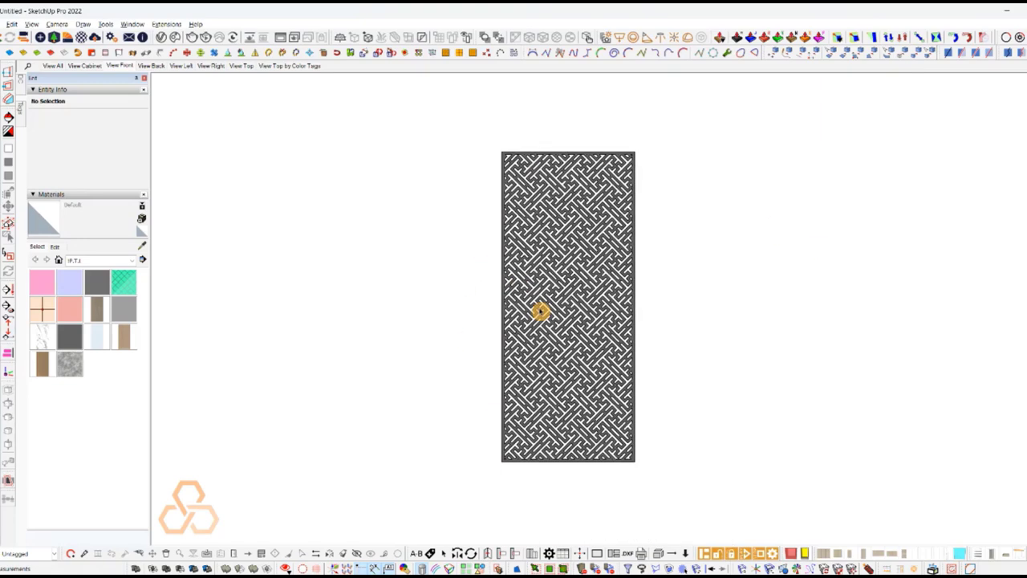
{"action": "key", "text": "a"}
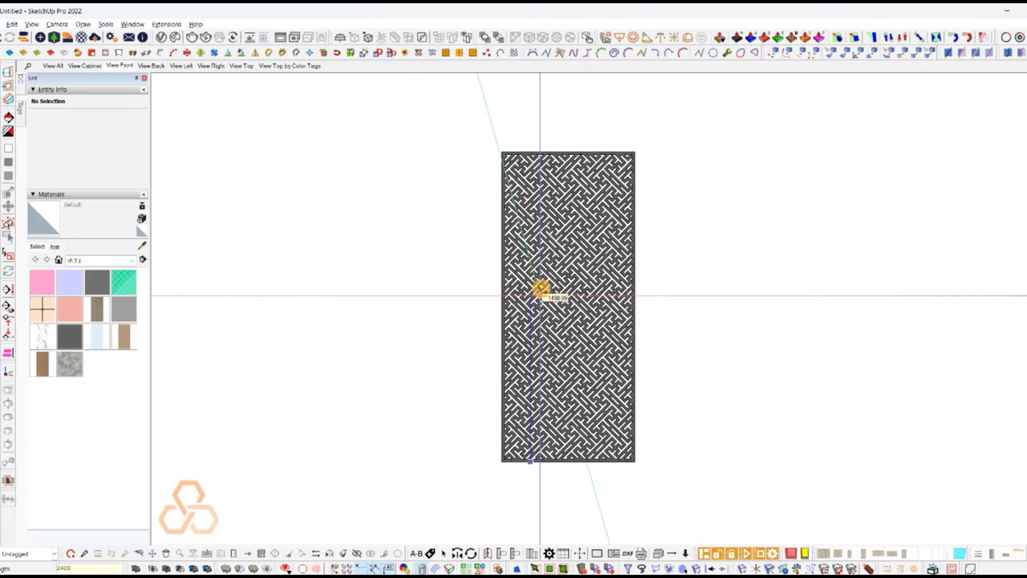
{"action": "left_click", "coordinate": [540, 289]}
{"action": "scroll", "coordinate": [521, 190], "scroll_direction": "up", "scroll_amount": 1}
{"action": "scroll", "coordinate": [496, 199], "scroll_direction": "up", "scroll_amount": 3}
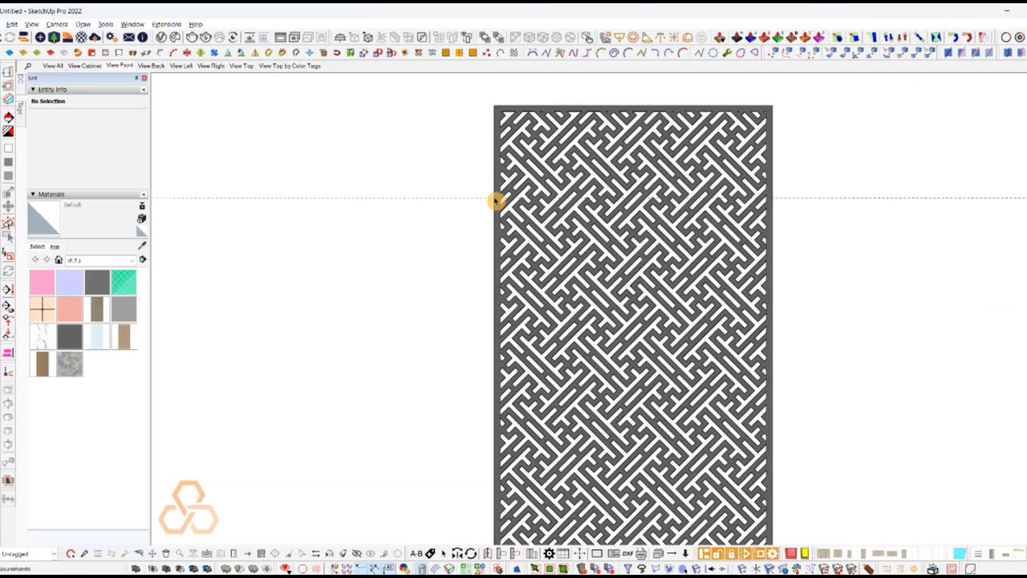
{"action": "scroll", "coordinate": [498, 198], "scroll_direction": "up", "scroll_amount": 4}
{"action": "scroll", "coordinate": [504, 217], "scroll_direction": "down", "scroll_amount": 5}
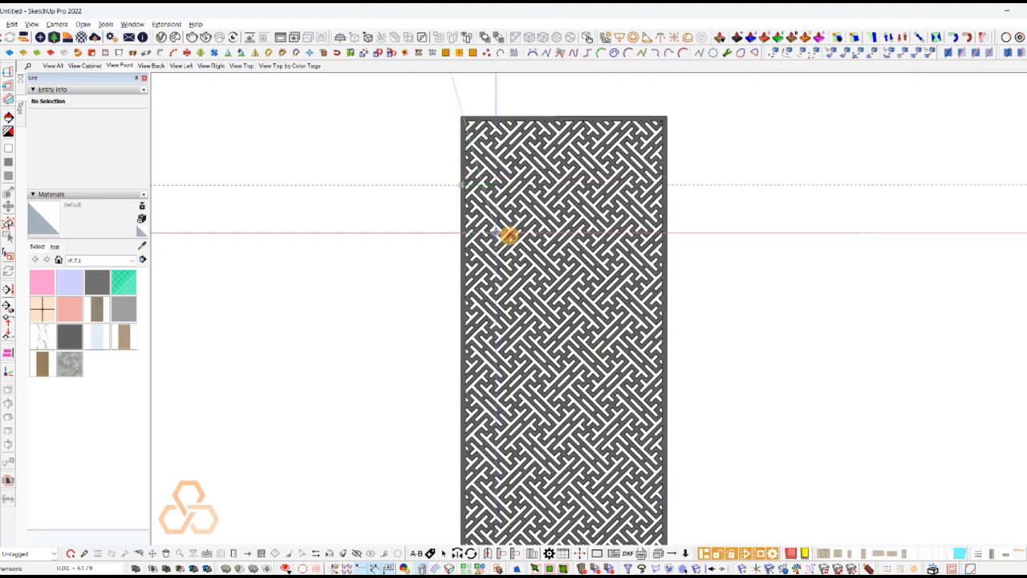
{"action": "scroll", "coordinate": [537, 193], "scroll_direction": "down", "scroll_amount": 2}
{"action": "scroll", "coordinate": [626, 441], "scroll_direction": "up", "scroll_amount": 1}
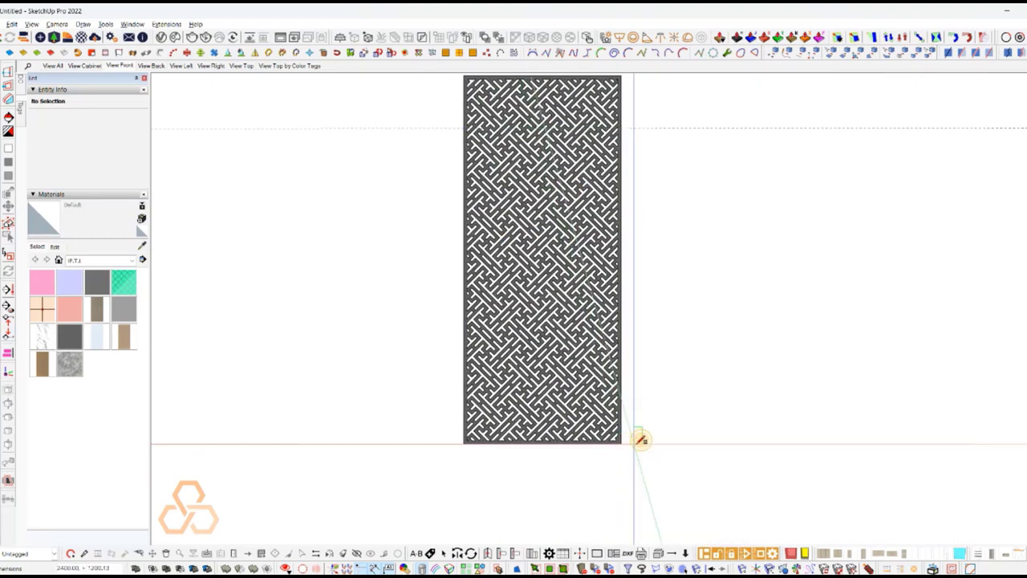
{"action": "scroll", "coordinate": [711, 477], "scroll_direction": "down", "scroll_amount": 2}
{"action": "scroll", "coordinate": [696, 281], "scroll_direction": "up", "scroll_amount": 1}
Draw a rectangle from the guide on the left edge to the panel's top-right corner
{"action": "left_click", "coordinate": [559, 275]}
{"action": "scroll", "coordinate": [551, 259], "scroll_direction": "up", "scroll_amount": 1}
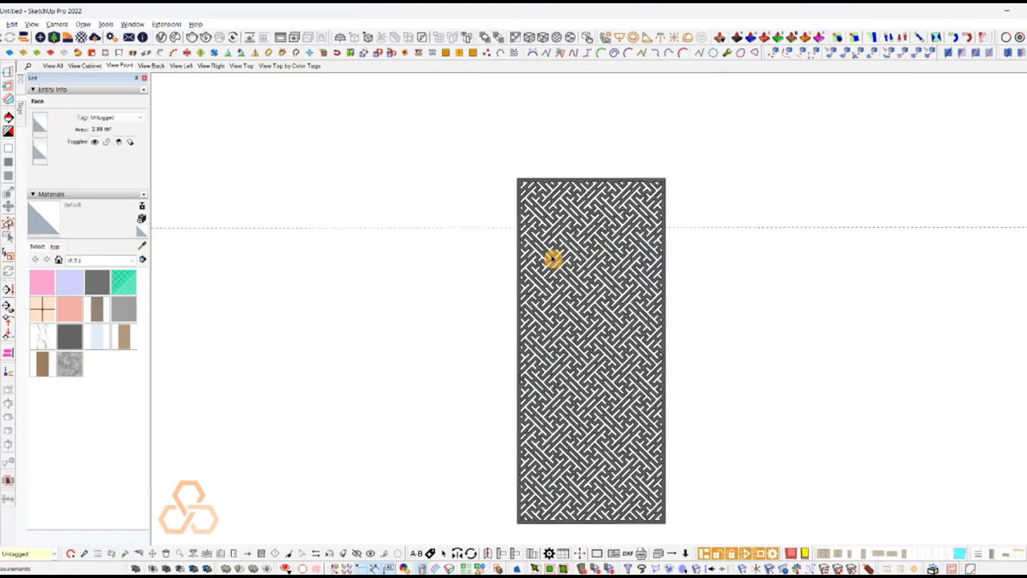
{"action": "scroll", "coordinate": [545, 257], "scroll_direction": "up", "scroll_amount": 1}
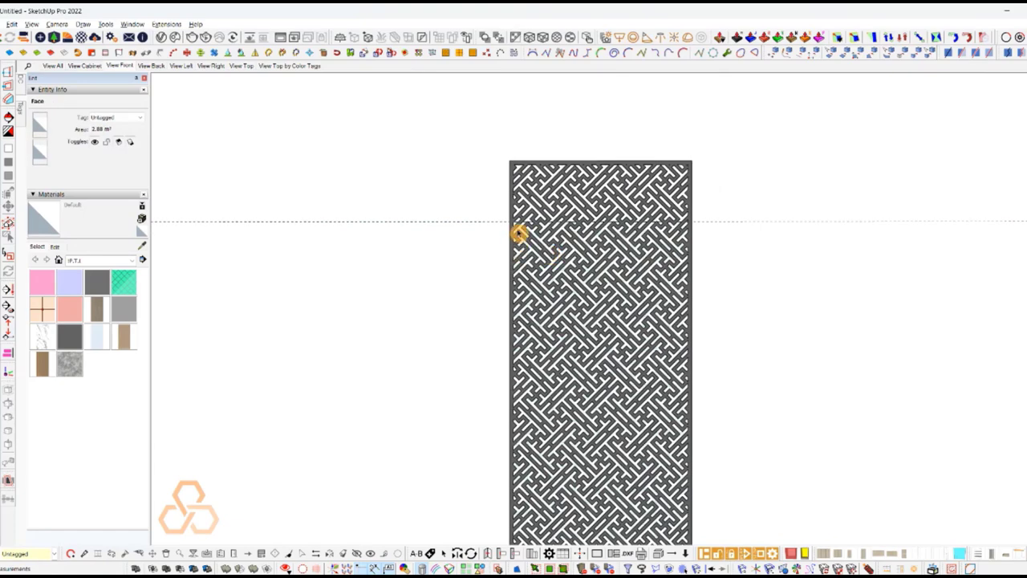
{"action": "left_click", "coordinate": [518, 231]}
{"action": "scroll", "coordinate": [511, 202], "scroll_direction": "up", "scroll_amount": 1}
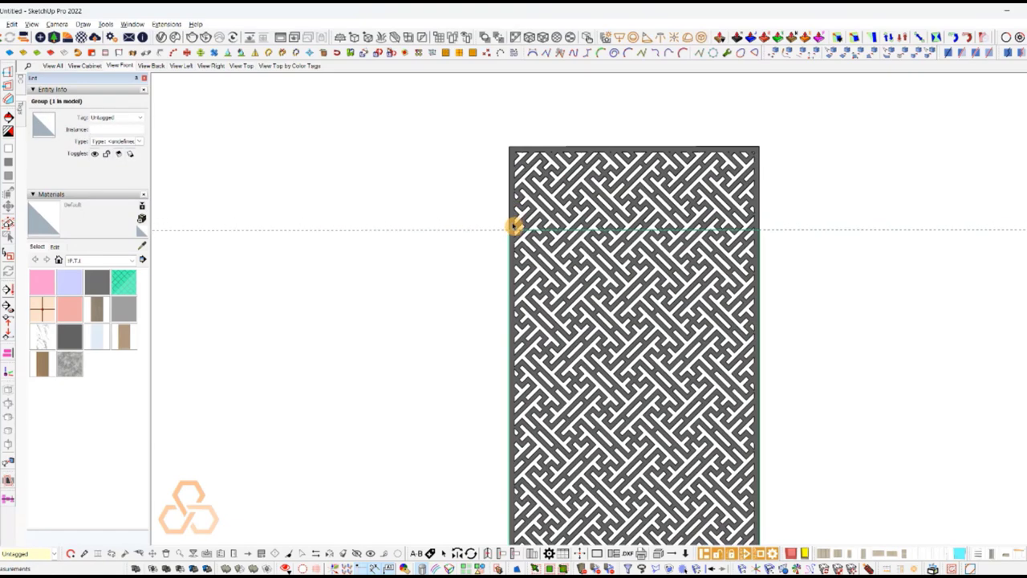
{"action": "left_click", "coordinate": [510, 230]}
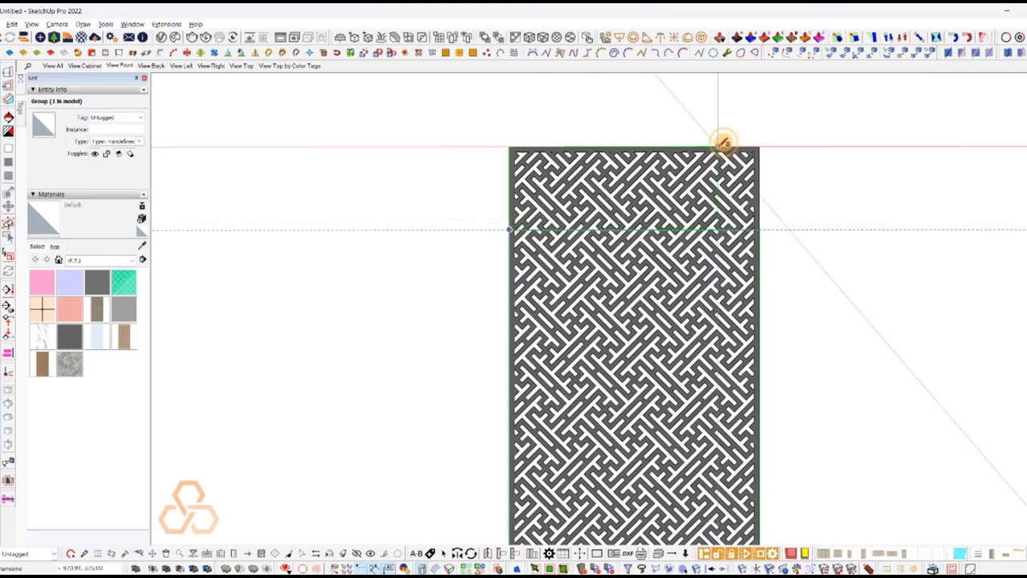
{"action": "left_click", "coordinate": [758, 141]}
Edit the maze pattern group, delete and restore its contents, then reselect the maze panel
{"action": "scroll", "coordinate": [505, 191], "scroll_direction": "down", "scroll_amount": 1}
{"action": "scroll", "coordinate": [505, 191], "scroll_direction": "down", "scroll_amount": 1}
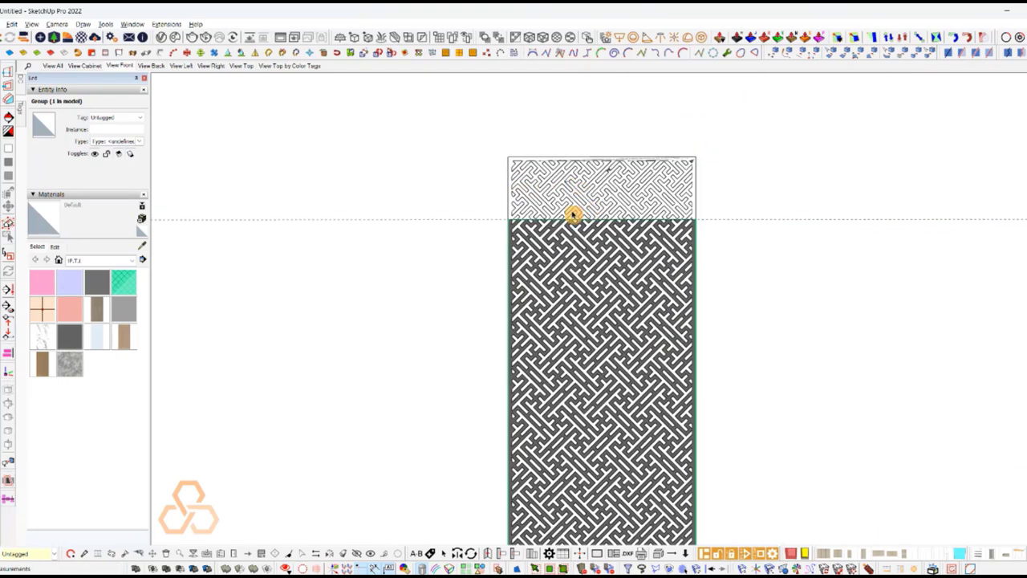
{"action": "left_click", "coordinate": [575, 201]}
{"action": "double_click", "coordinate": [637, 252]}
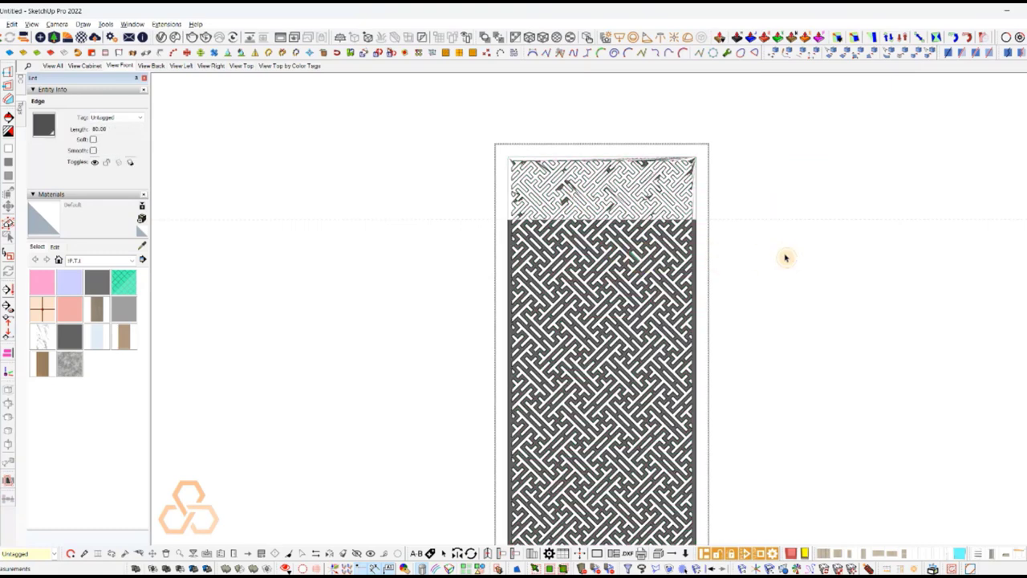
{"action": "key", "text": "ctrl+a"}
{"action": "key", "text": "Delete"}
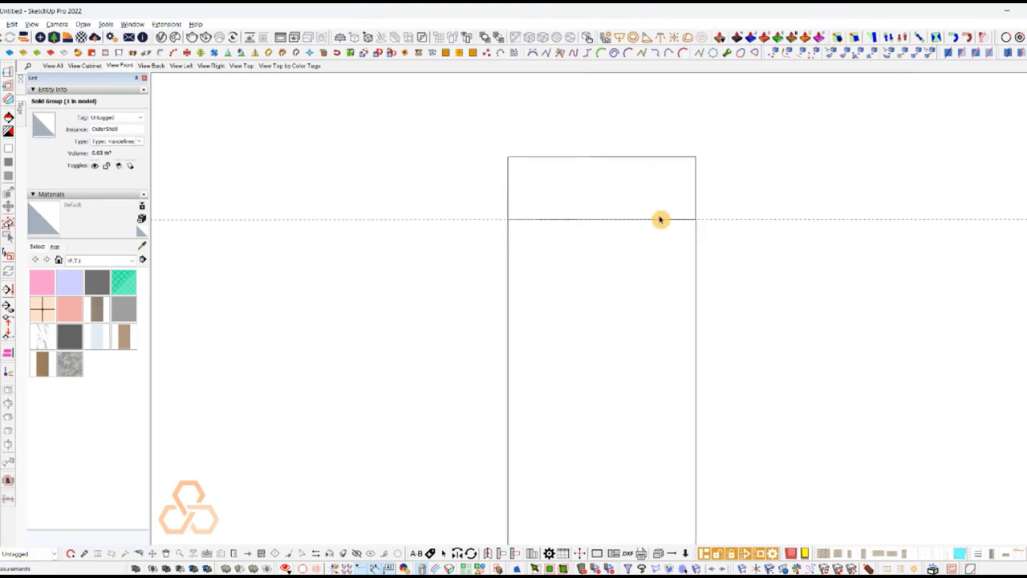
{"action": "left_click", "coordinate": [658, 200]}
{"action": "key", "text": "ctrl+z"}
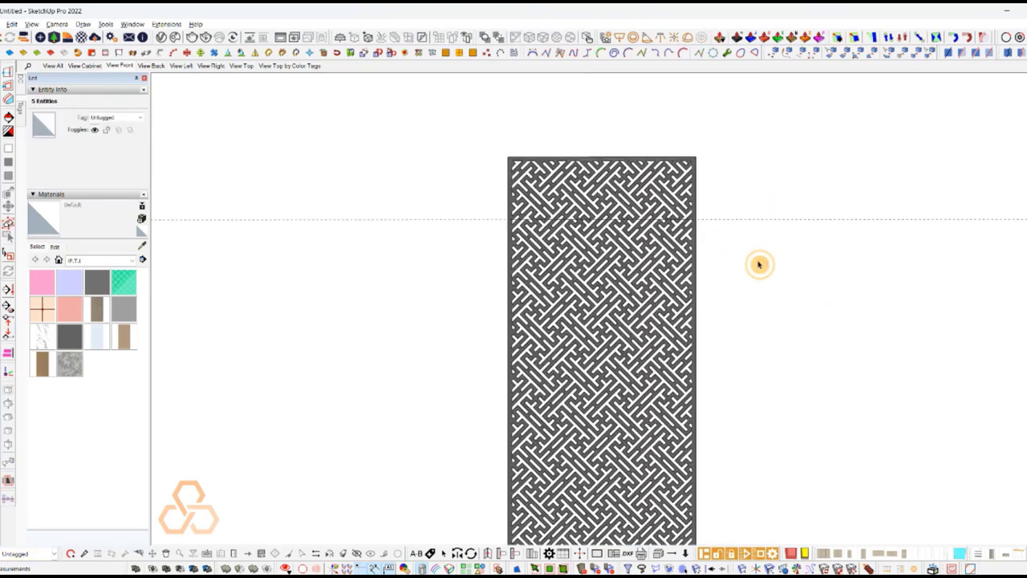
{"action": "left_click", "coordinate": [674, 237]}
Copy the solid panel to the right and trim the left panel to its lower section
{"action": "left_click", "coordinate": [727, 249]}
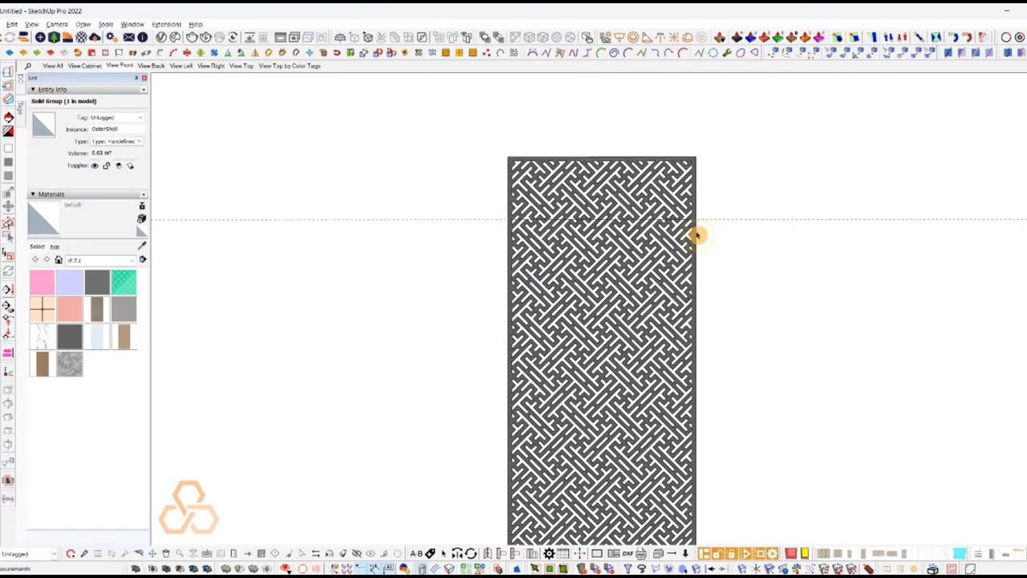
{"action": "left_click", "coordinate": [695, 233]}
{"action": "left_click", "coordinate": [695, 234]}
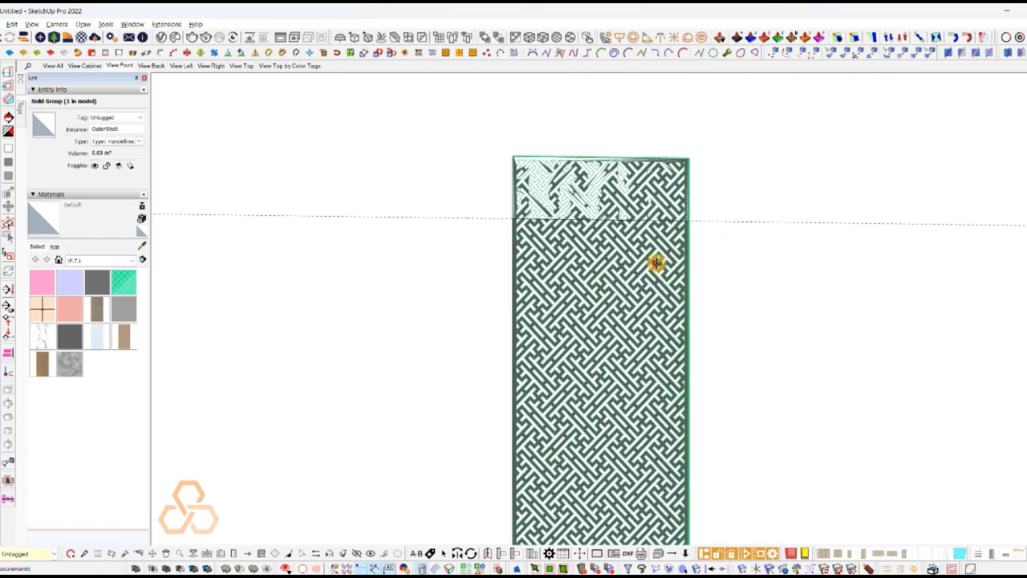
{"action": "scroll", "coordinate": [614, 227], "scroll_direction": "down", "scroll_amount": 2}
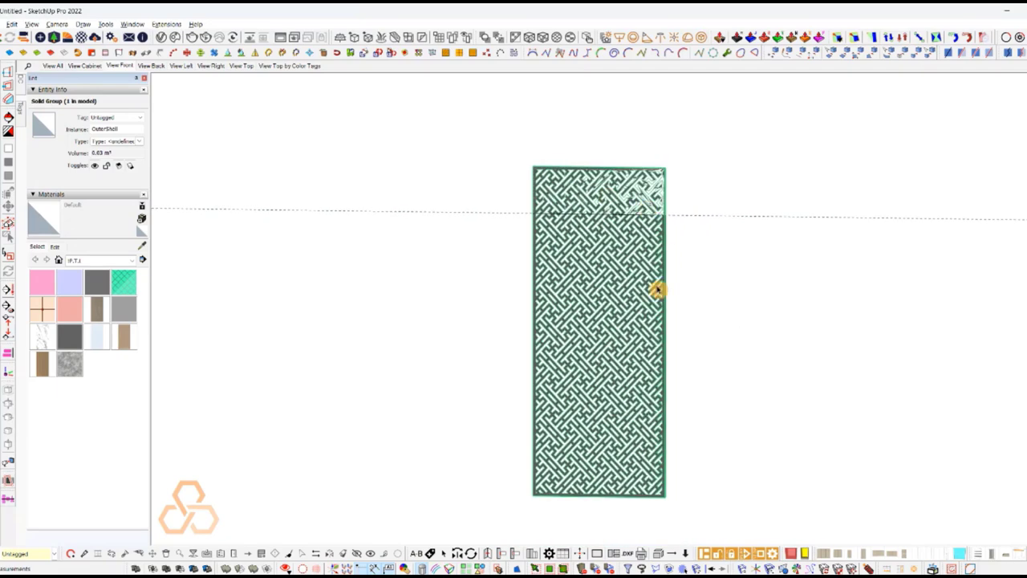
{"action": "left_click", "coordinate": [647, 394], "text": "ctrl"}
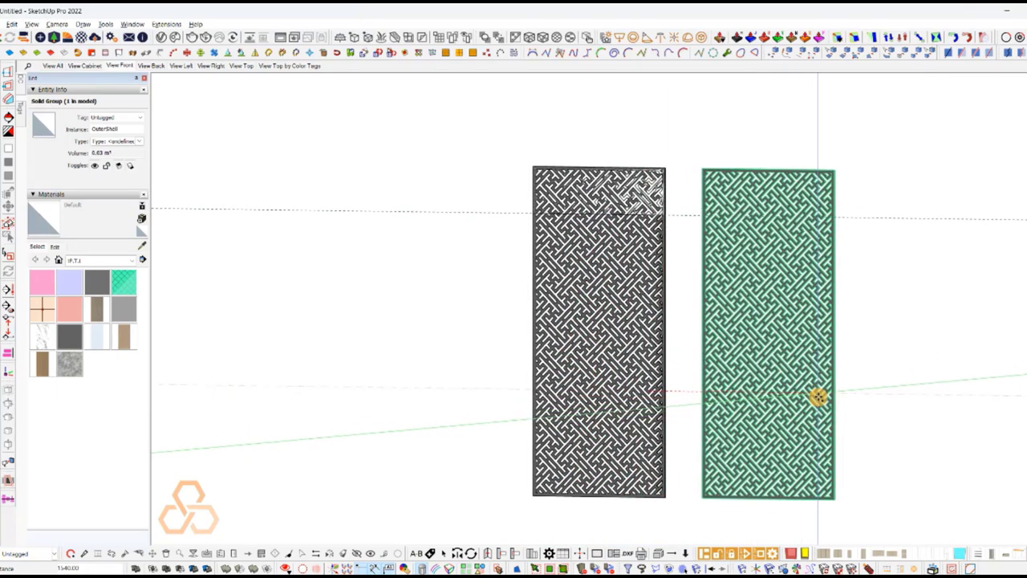
{"action": "left_click", "coordinate": [825, 396]}
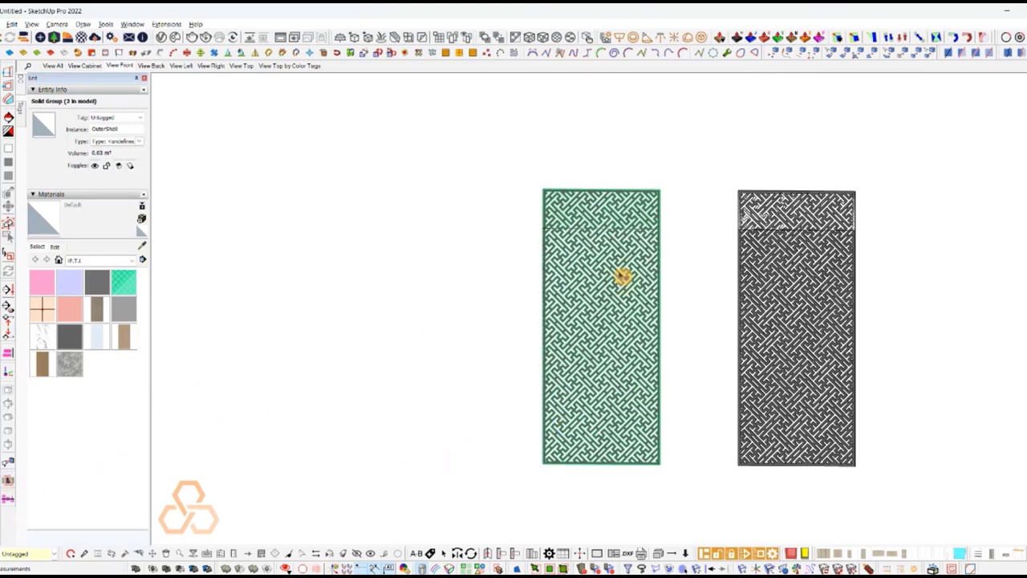
{"action": "left_click", "coordinate": [612, 267]}
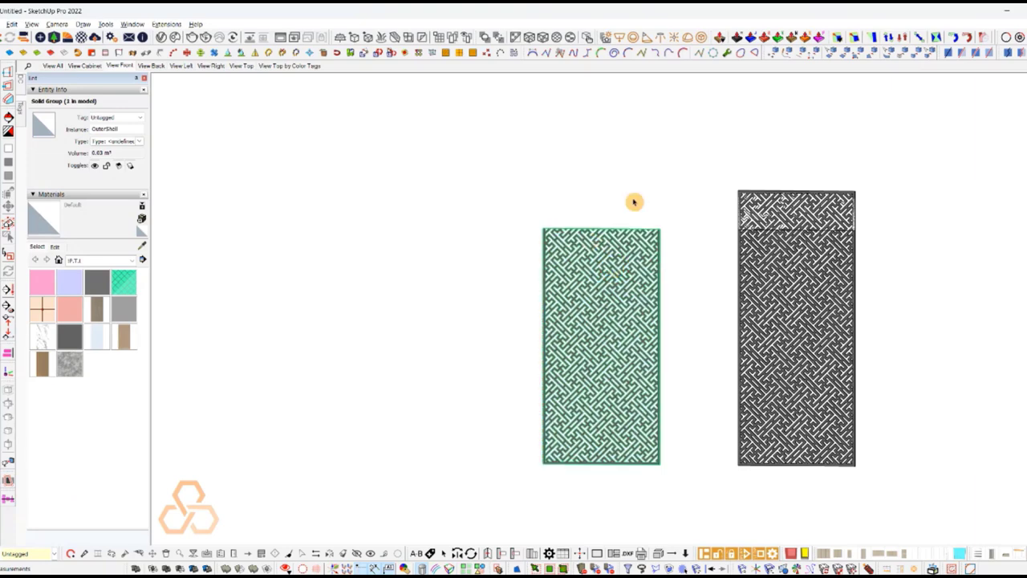
{"action": "left_click", "coordinate": [634, 202]}
Reduce the right-hand panel copy to just its top strip
{"action": "left_click", "coordinate": [765, 251]}
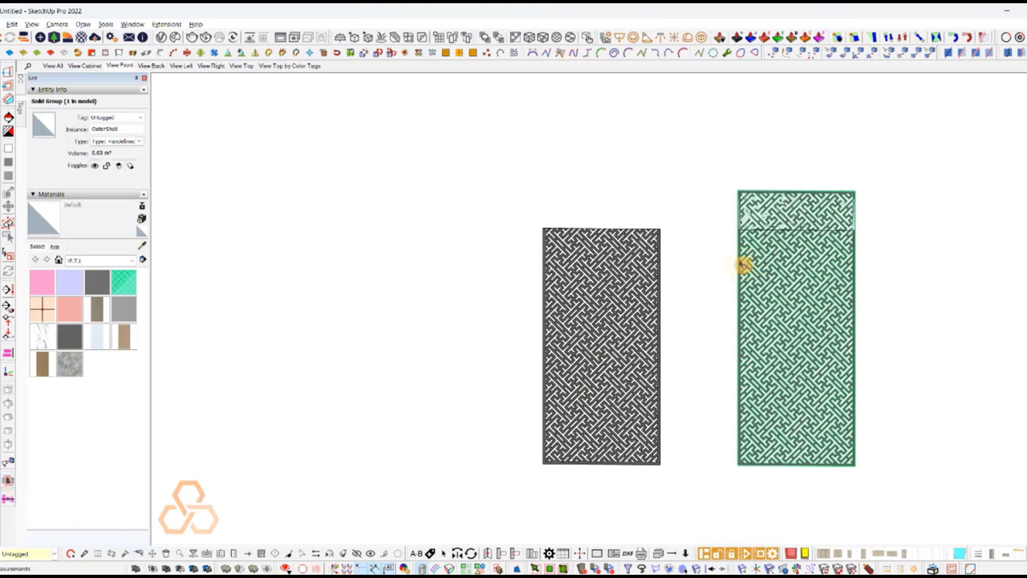
{"action": "left_click", "coordinate": [779, 218]}
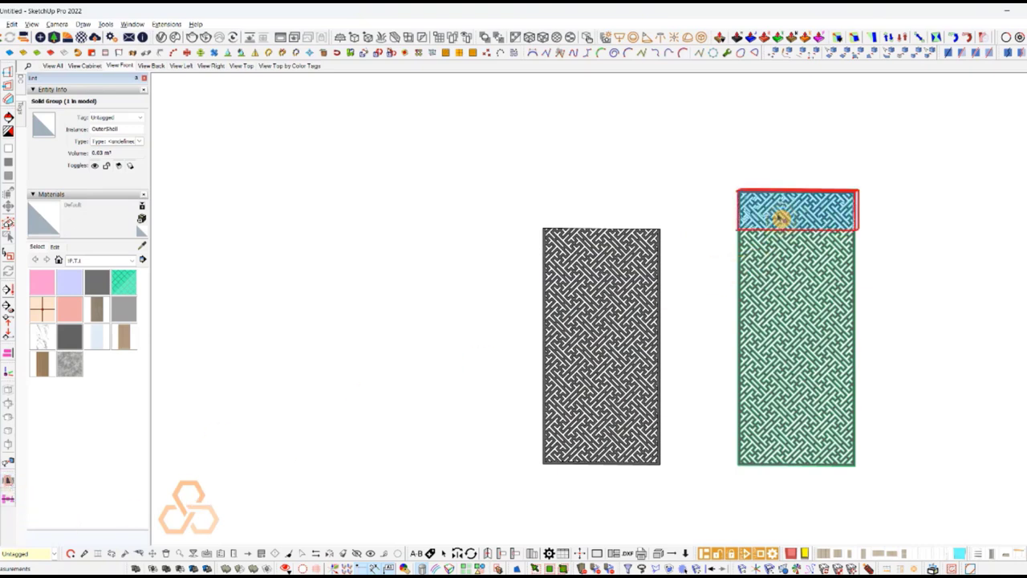
{"action": "left_click", "coordinate": [842, 227]}
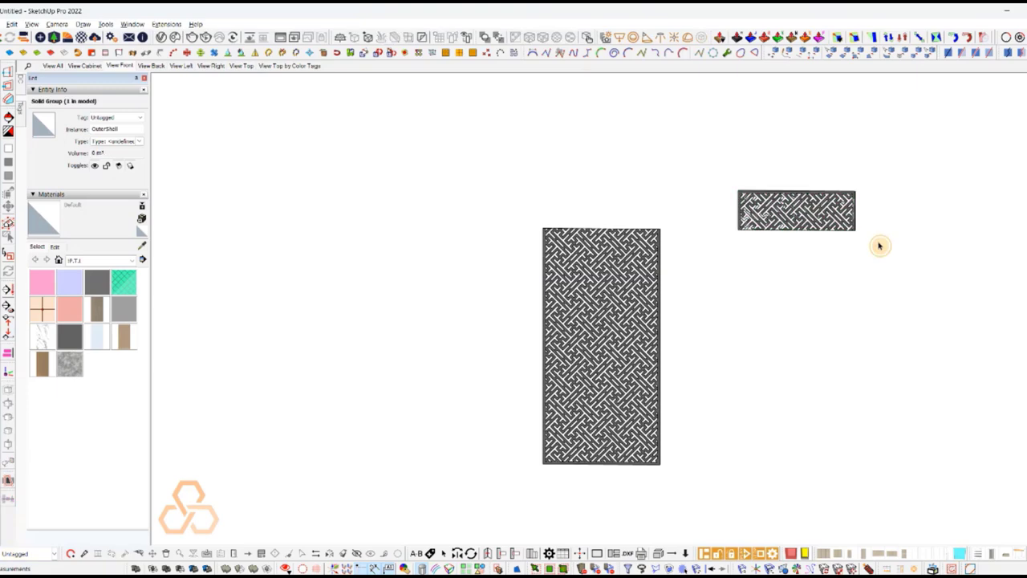
{"action": "scroll", "coordinate": [754, 227], "scroll_direction": "up", "scroll_amount": 2}
{"action": "scroll", "coordinate": [743, 241], "scroll_direction": "up", "scroll_amount": 3}
{"action": "scroll", "coordinate": [743, 241], "scroll_direction": "up", "scroll_amount": 2}
{"action": "scroll", "coordinate": [713, 252], "scroll_direction": "up", "scroll_amount": 1}
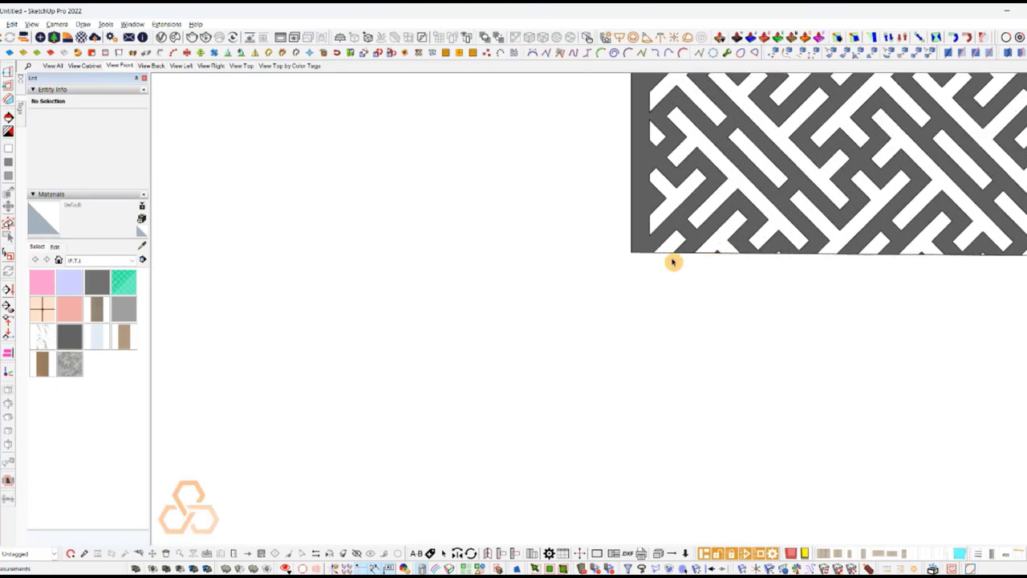
{"action": "scroll", "coordinate": [672, 259], "scroll_direction": "down", "scroll_amount": 3}
{"action": "scroll", "coordinate": [681, 274], "scroll_direction": "up", "scroll_amount": 2}
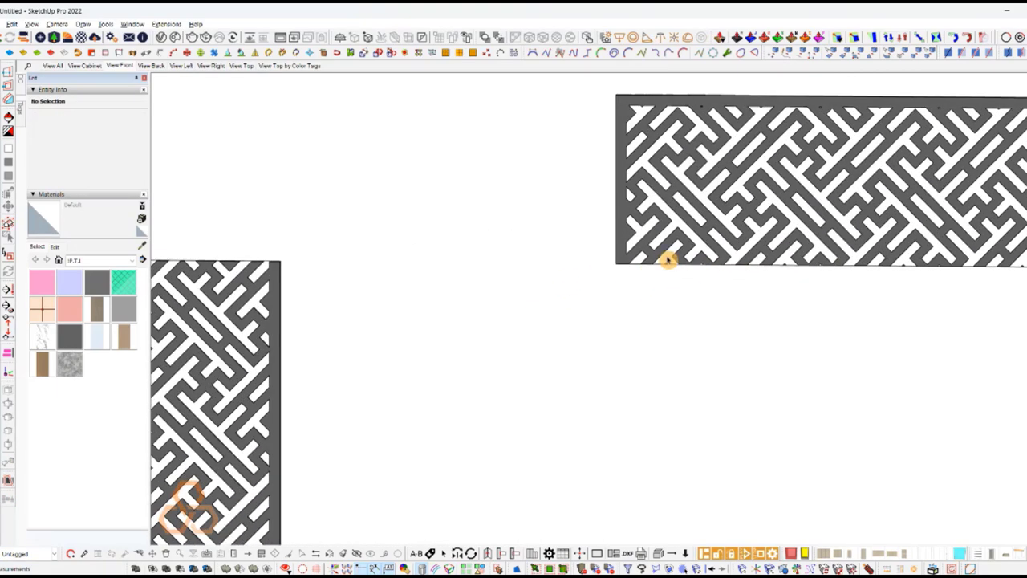
{"action": "scroll", "coordinate": [490, 277], "scroll_direction": "down", "scroll_amount": 3}
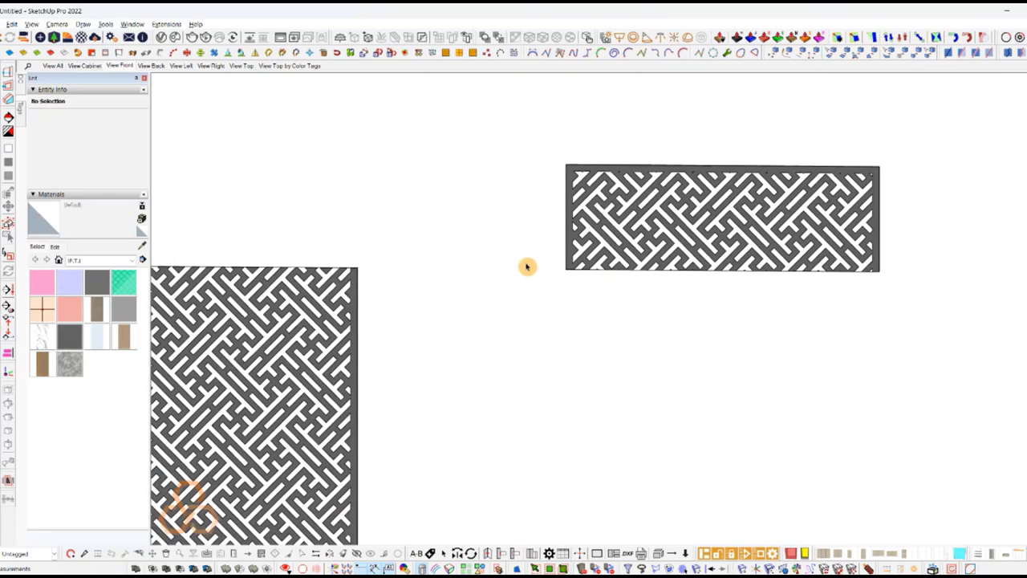
Snap the top strip onto the lower panel and center the joint in view
{"action": "left_click", "coordinate": [615, 340]}
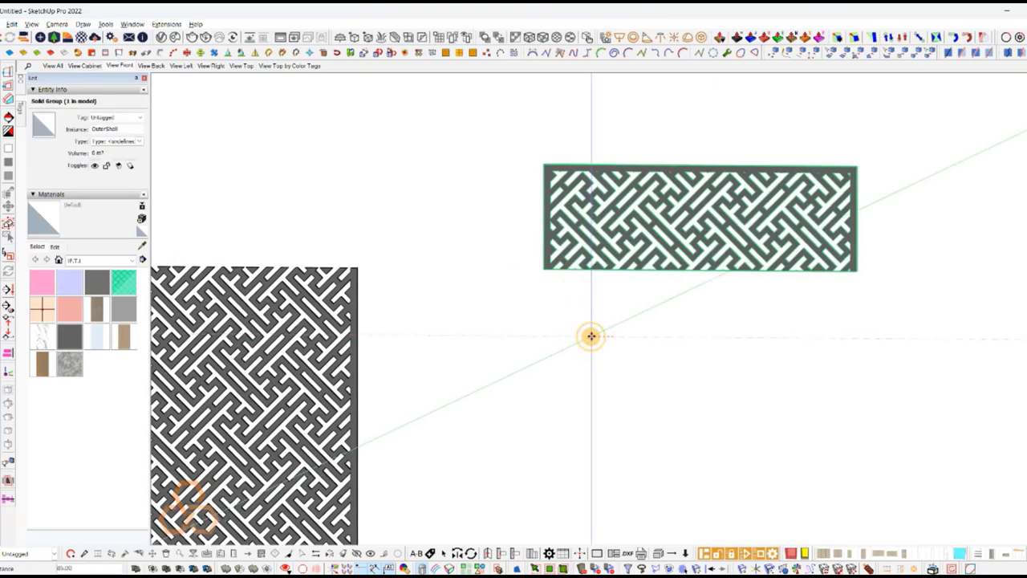
{"action": "key", "text": "Return"}
{"action": "middle_click_drag", "start_coordinate": [587, 305], "coordinate": [688, 294], "text": "shift"}
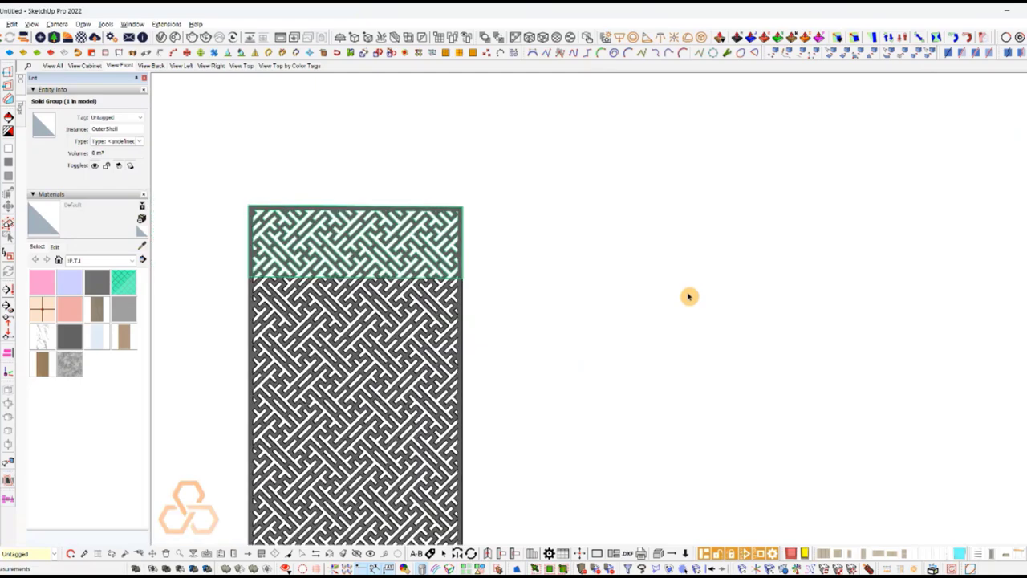
{"action": "scroll", "coordinate": [484, 316], "scroll_direction": "up", "scroll_amount": 3}
{"action": "scroll", "coordinate": [907, 348], "scroll_direction": "down", "scroll_amount": 1}
{"action": "scroll", "coordinate": [487, 287], "scroll_direction": "up", "scroll_amount": 3}
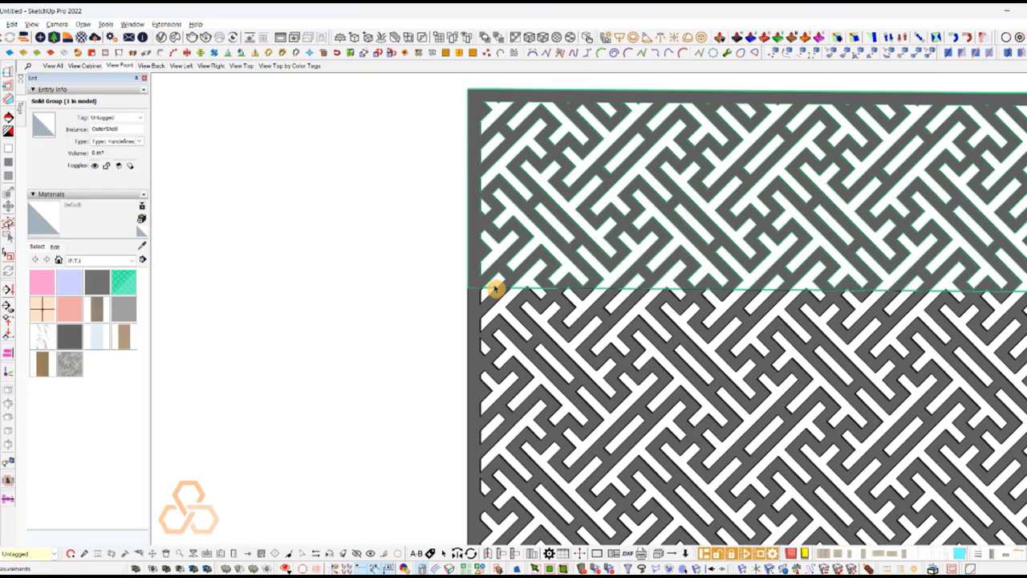
Inside the top maze group, select the pieces along the bottom edge and then all connected geometry
{"action": "double_click", "coordinate": [556, 249]}
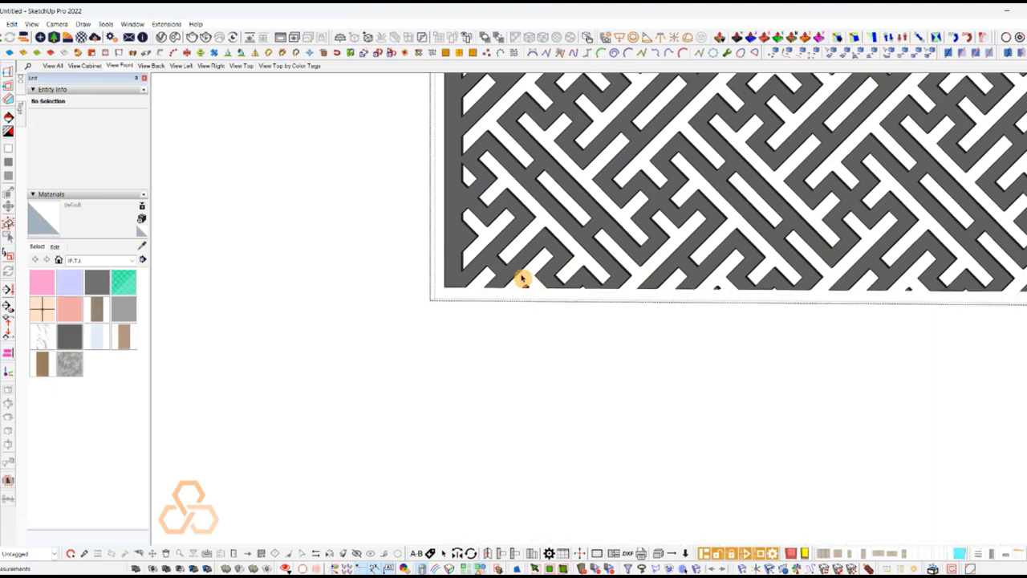
{"action": "left_click", "coordinate": [670, 295]}
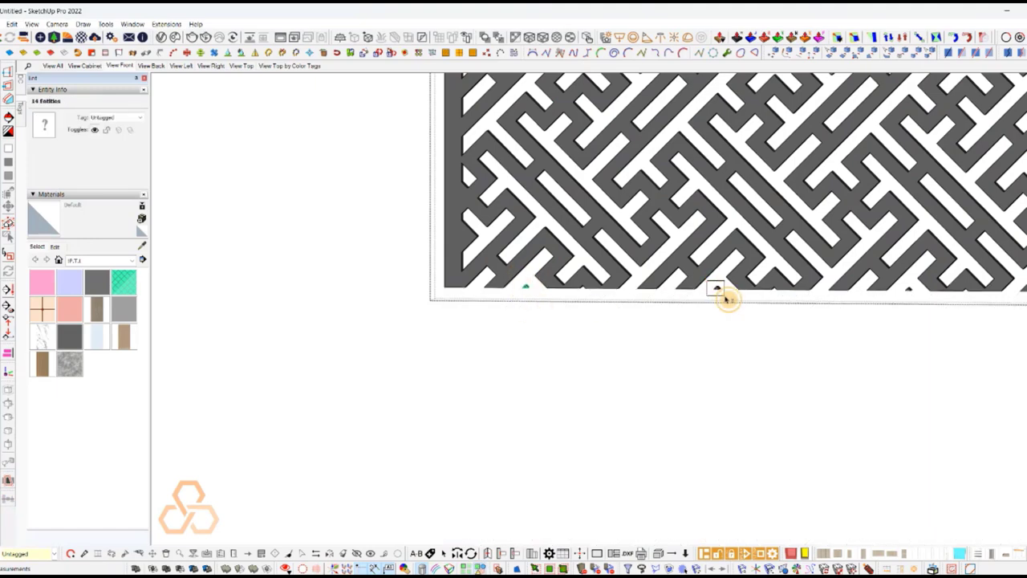
{"action": "left_click", "coordinate": [903, 293], "text": "ctrl"}
{"action": "scroll", "coordinate": [775, 287], "scroll_direction": "down", "scroll_amount": 3}
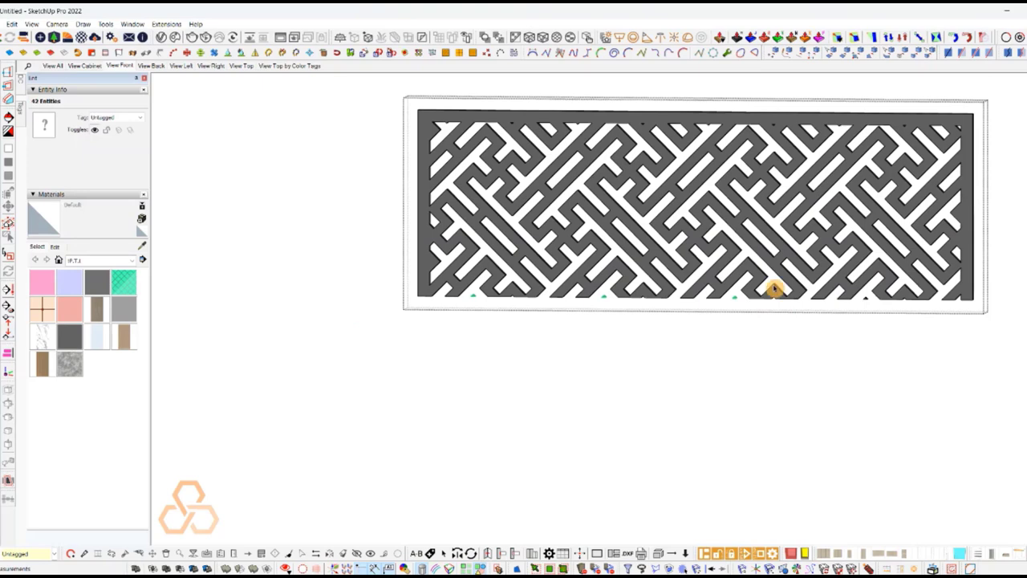
{"action": "scroll", "coordinate": [872, 297], "scroll_direction": "up", "scroll_amount": 3}
{"action": "left_click", "coordinate": [885, 317], "text": "ctrl"}
{"action": "scroll", "coordinate": [720, 314], "scroll_direction": "down", "scroll_amount": 3}
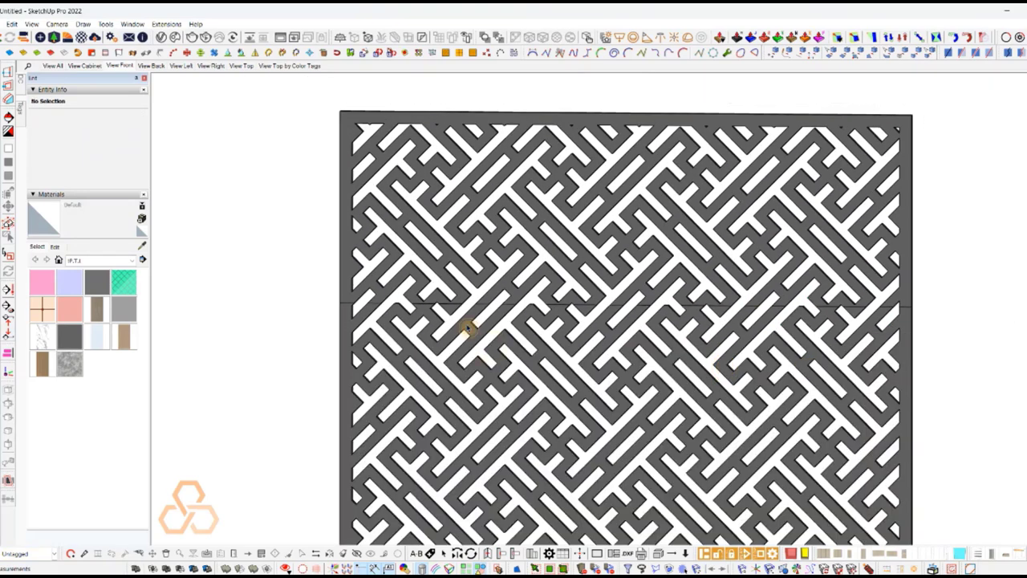
{"action": "left_click", "coordinate": [401, 309]}
{"action": "scroll", "coordinate": [397, 305], "scroll_direction": "up", "scroll_amount": 3}
{"action": "scroll", "coordinate": [394, 297], "scroll_direction": "up", "scroll_amount": 3}
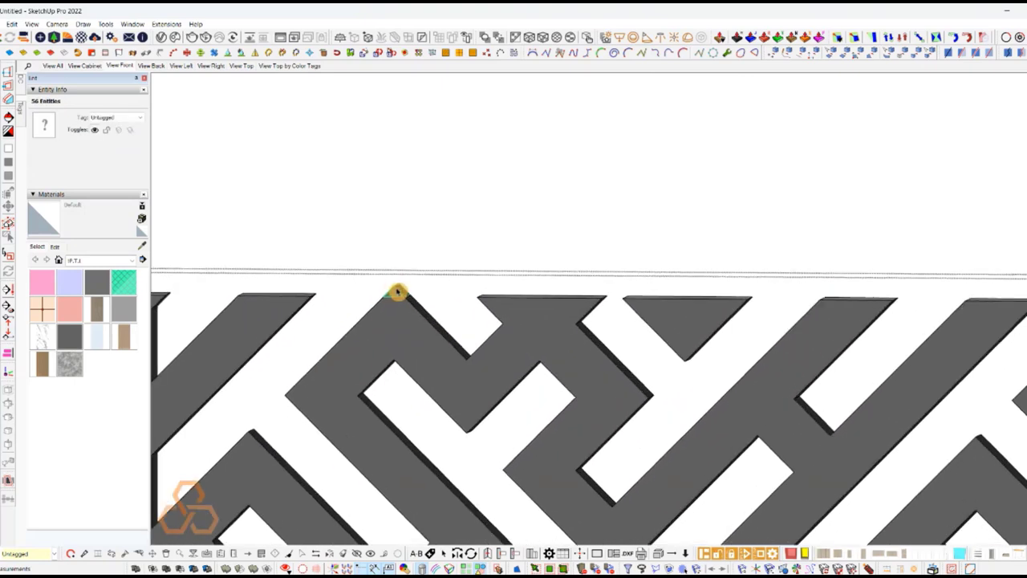
{"action": "scroll", "coordinate": [391, 295], "scroll_direction": "up", "scroll_amount": 2}
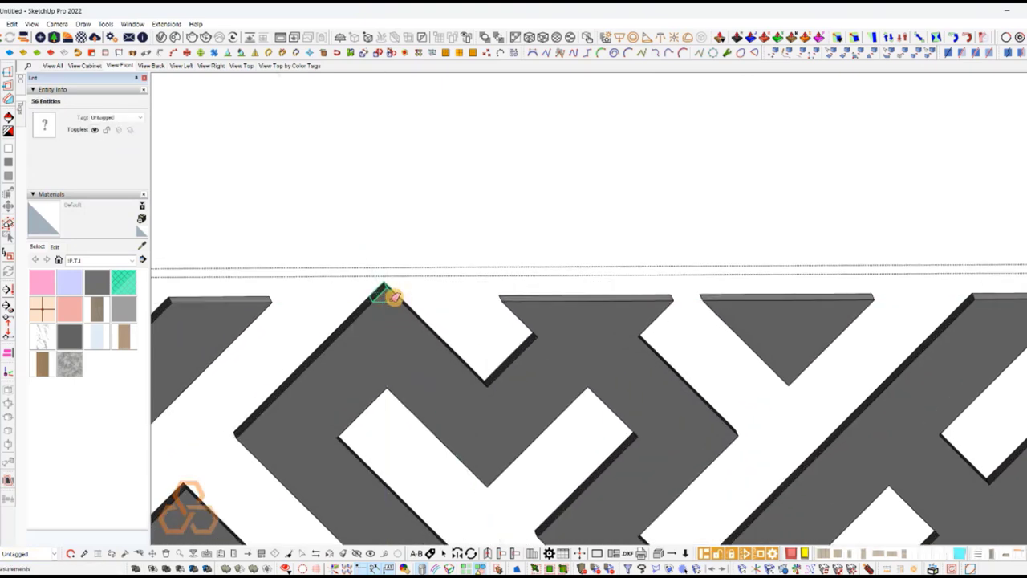
{"action": "scroll", "coordinate": [392, 295], "scroll_direction": "up", "scroll_amount": 2}
{"action": "triple_click", "coordinate": [383, 293]}
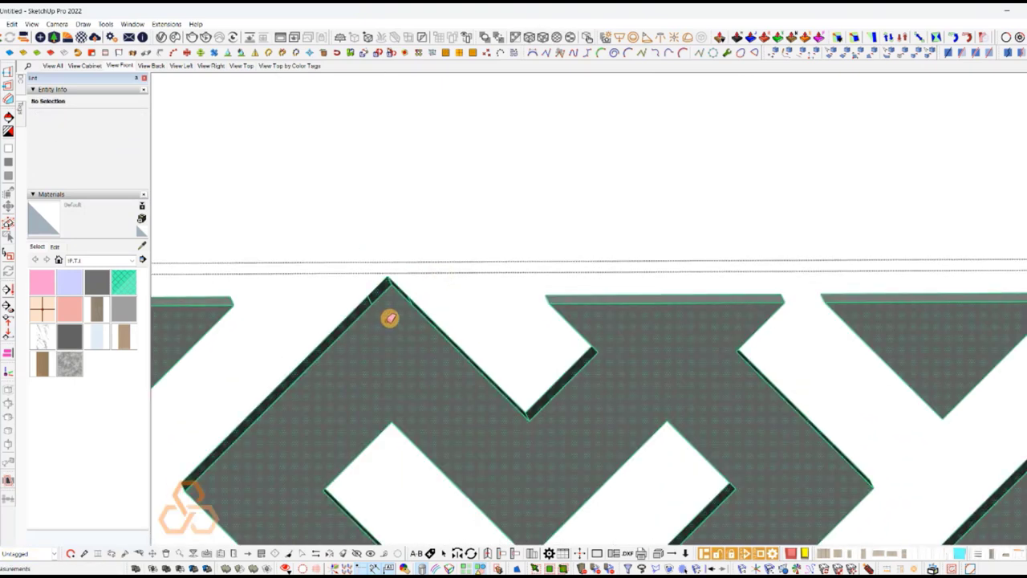
Orbit to check the maze's extruded depth, then turn back to face the maze front
{"action": "mouse_move", "coordinate": [384, 294]}
{"action": "middle_mouse_down"}
{"action": "mouse_move", "coordinate": [531, 303]}
{"action": "mouse_move", "coordinate": [482, 344]}
{"action": "middle_mouse_up"}
{"action": "scroll", "coordinate": [425, 277], "scroll_direction": "down", "scroll_amount": 3}
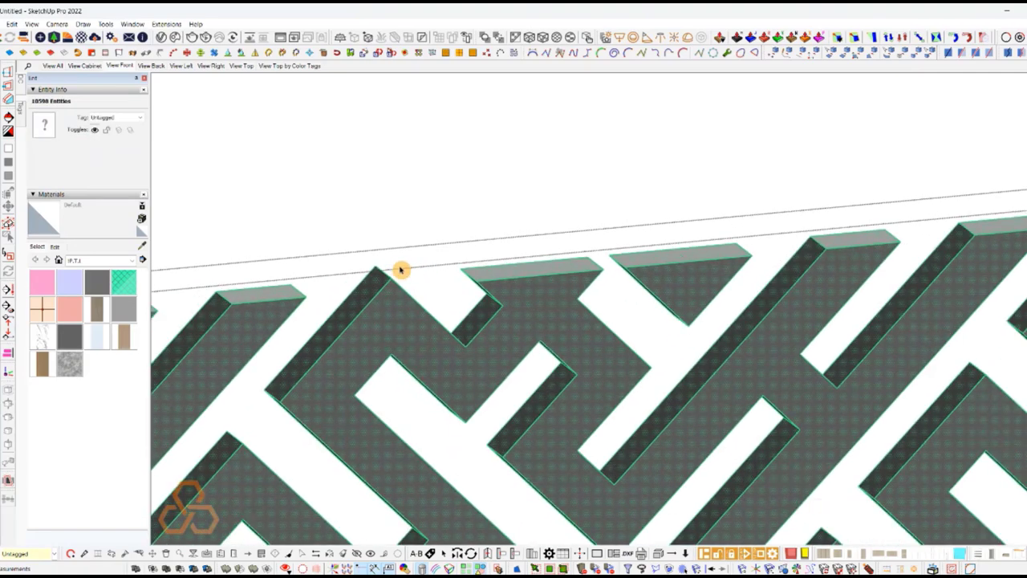
{"action": "scroll", "coordinate": [434, 268], "scroll_direction": "down", "scroll_amount": 3}
{"action": "scroll", "coordinate": [632, 236], "scroll_direction": "down", "scroll_amount": 3}
{"action": "mouse_move", "coordinate": [649, 248]}
{"action": "middle_mouse_down"}
{"action": "mouse_move", "coordinate": [601, 252]}
{"action": "mouse_move", "coordinate": [490, 220]}
{"action": "middle_mouse_up"}
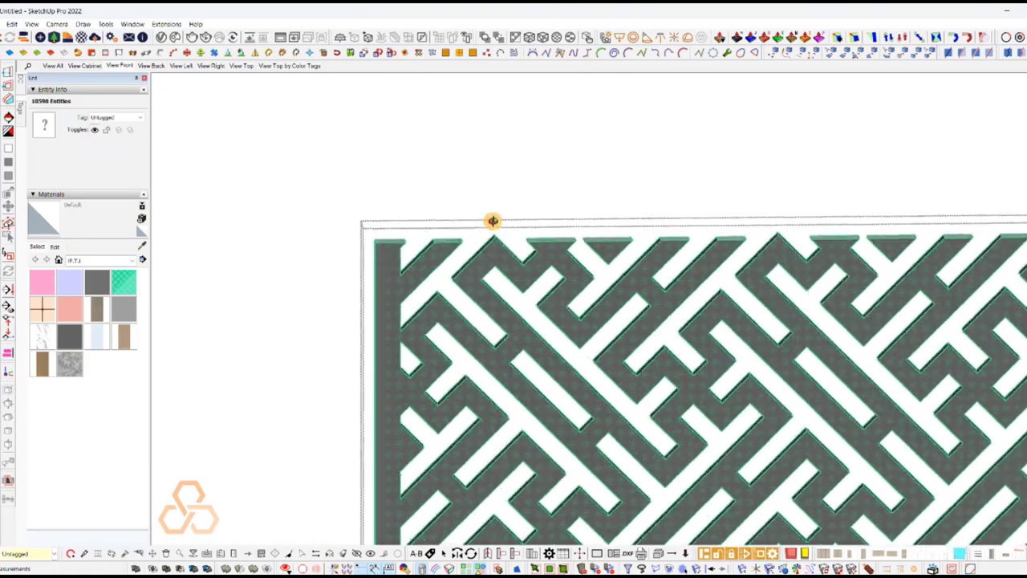
{"action": "scroll", "coordinate": [593, 237], "scroll_direction": "up", "scroll_amount": 1}
{"action": "scroll", "coordinate": [587, 238], "scroll_direction": "up", "scroll_amount": 1}
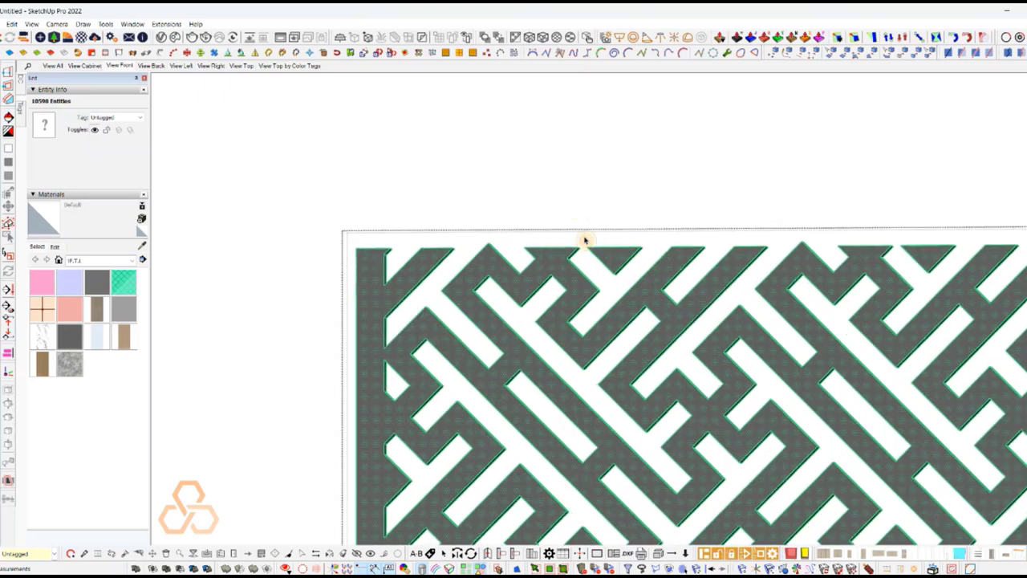
Window-select the four small triangles along the seam edge and delete them
{"action": "left_click_drag", "start_coordinate": [583, 237], "coordinate": [644, 277]}
{"action": "scroll", "coordinate": [454, 264], "scroll_direction": "down", "scroll_amount": 1}
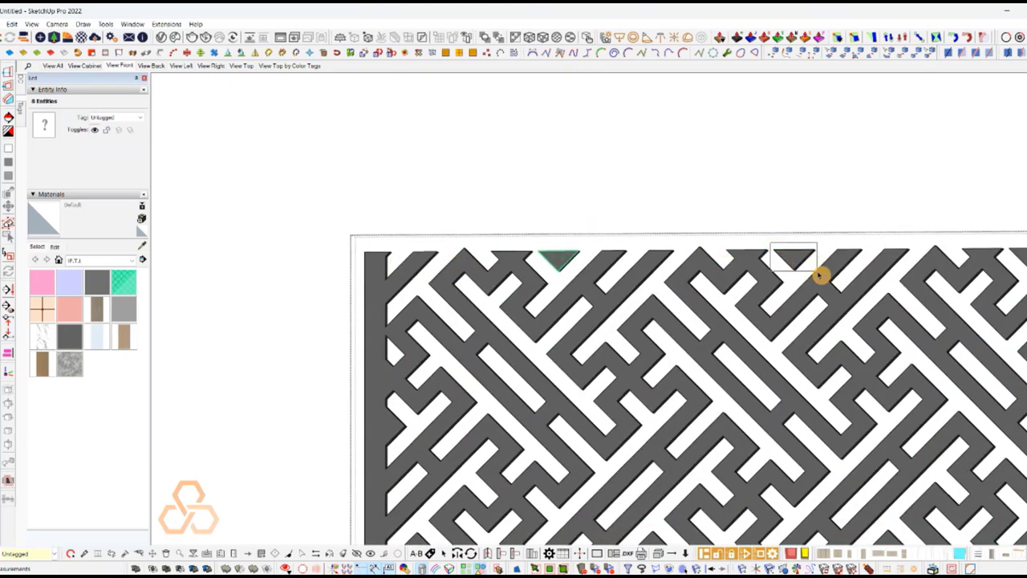
{"action": "left_click_drag", "start_coordinate": [764, 239], "coordinate": [811, 280], "text": "shift"}
{"action": "scroll", "coordinate": [636, 253], "scroll_direction": "down", "scroll_amount": 1}
{"action": "scroll", "coordinate": [862, 263], "scroll_direction": "up", "scroll_amount": 1}
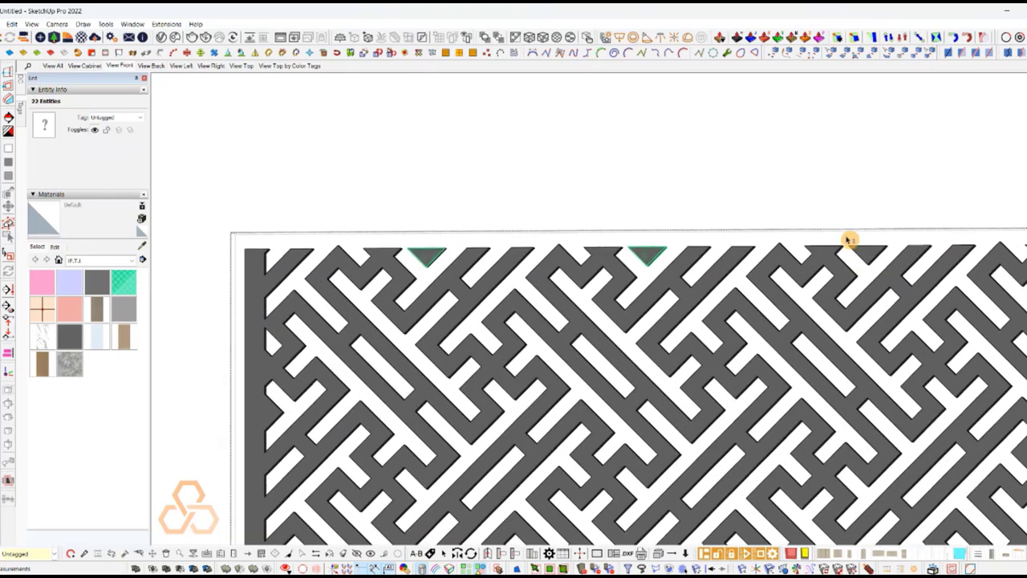
{"action": "left_click_drag", "start_coordinate": [848, 240], "coordinate": [894, 277], "text": "shift"}
{"action": "scroll", "coordinate": [905, 259], "scroll_direction": "down", "scroll_amount": 1}
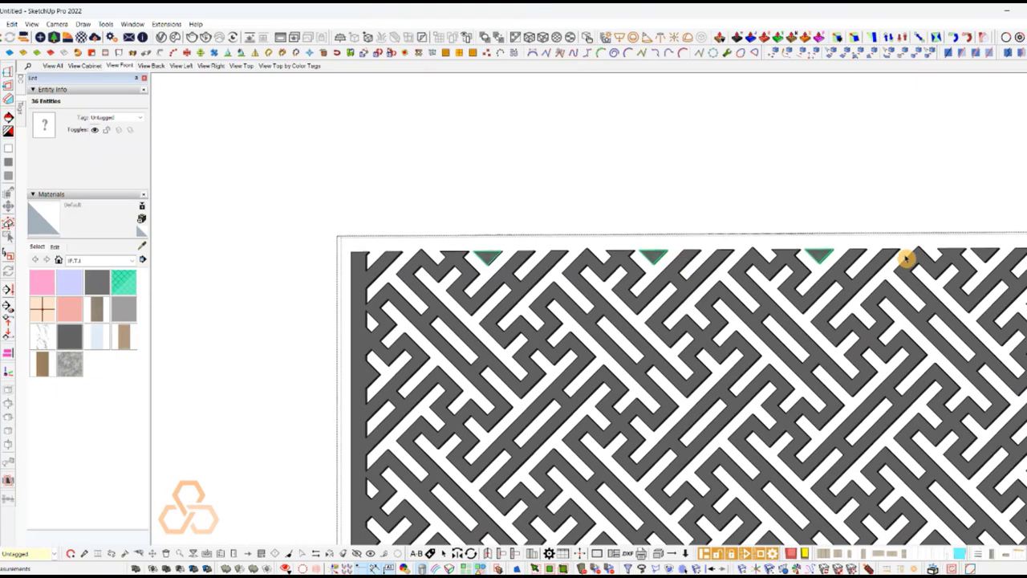
{"action": "scroll", "coordinate": [926, 250], "scroll_direction": "up", "scroll_amount": 1}
{"action": "scroll", "coordinate": [947, 253], "scroll_direction": "up", "scroll_amount": 1}
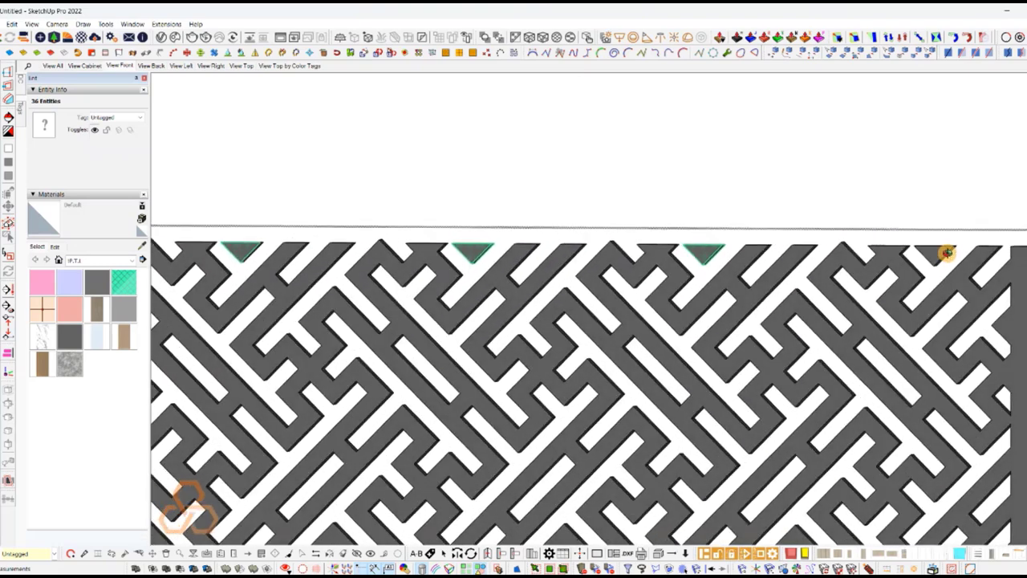
{"action": "scroll", "coordinate": [935, 245], "scroll_direction": "up", "scroll_amount": 1}
{"action": "left_click_drag", "start_coordinate": [920, 241], "coordinate": [967, 275], "text": "shift"}
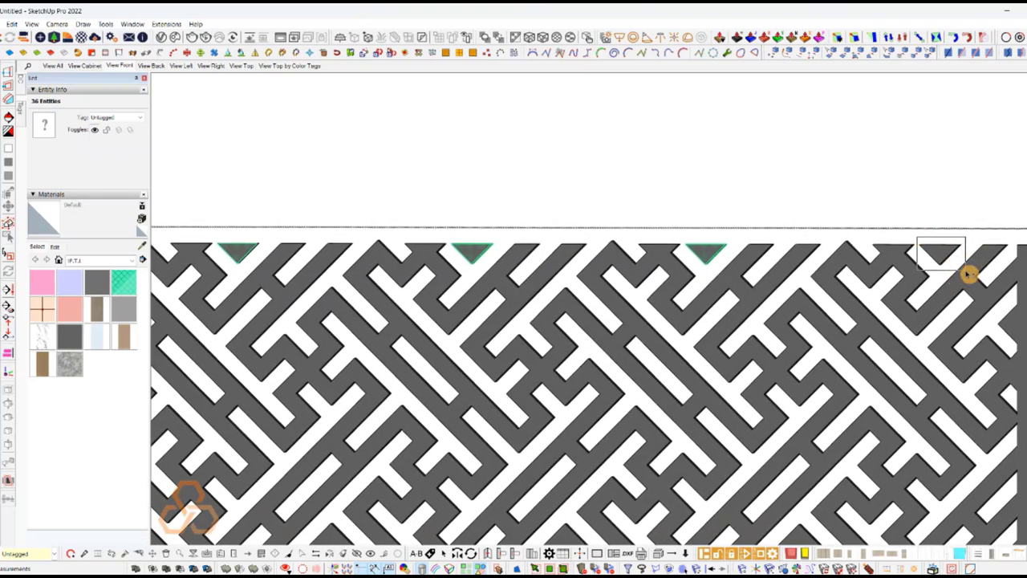
{"action": "key", "text": "Delete"}
Undo once, then select all of the maze geometry
{"action": "scroll", "coordinate": [557, 194], "scroll_direction": "up", "scroll_amount": 2}
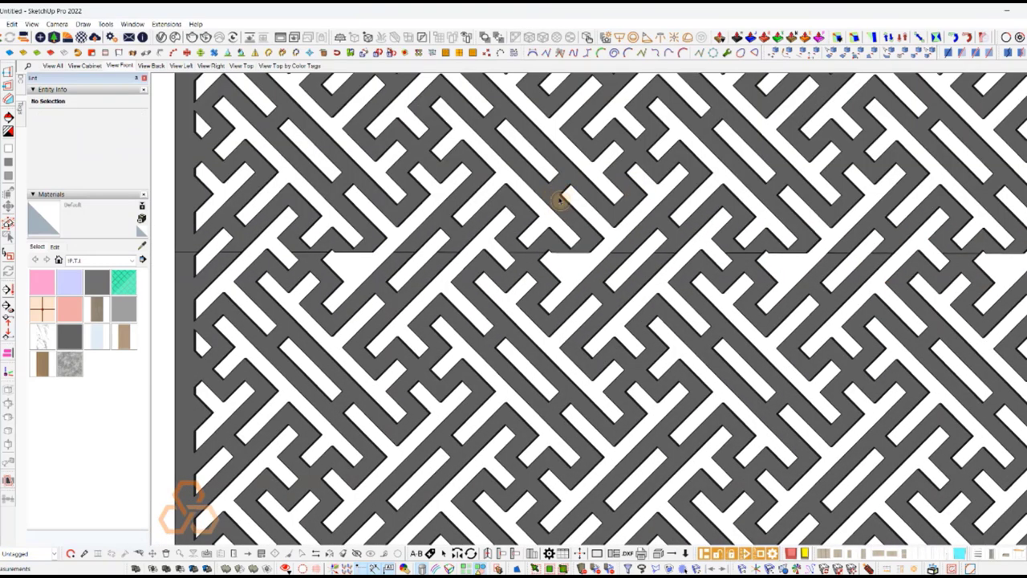
{"action": "scroll", "coordinate": [559, 201], "scroll_direction": "down", "scroll_amount": 3}
{"action": "key", "text": "ctrl+z"}
{"action": "key", "text": "ctrl+a"}
{"action": "scroll", "coordinate": [554, 200], "scroll_direction": "up", "scroll_amount": 3}
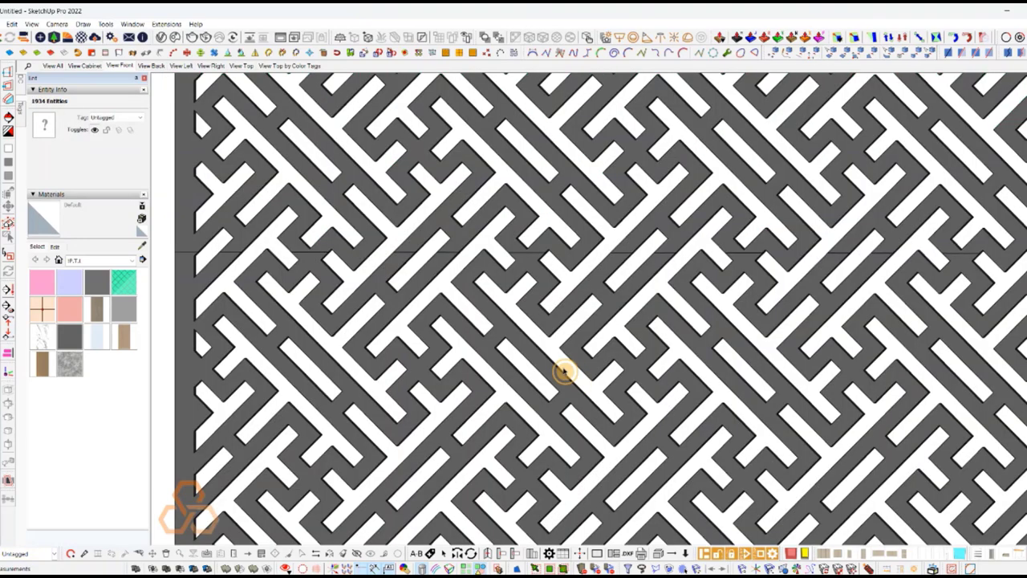
{"action": "scroll", "coordinate": [564, 371], "scroll_direction": "down", "scroll_amount": 3}
Move the upper maze band down onto the top of the lower maze, clear the selection, and zoom out
{"action": "left_click", "coordinate": [587, 286]}
{"action": "left_click", "coordinate": [697, 306]}
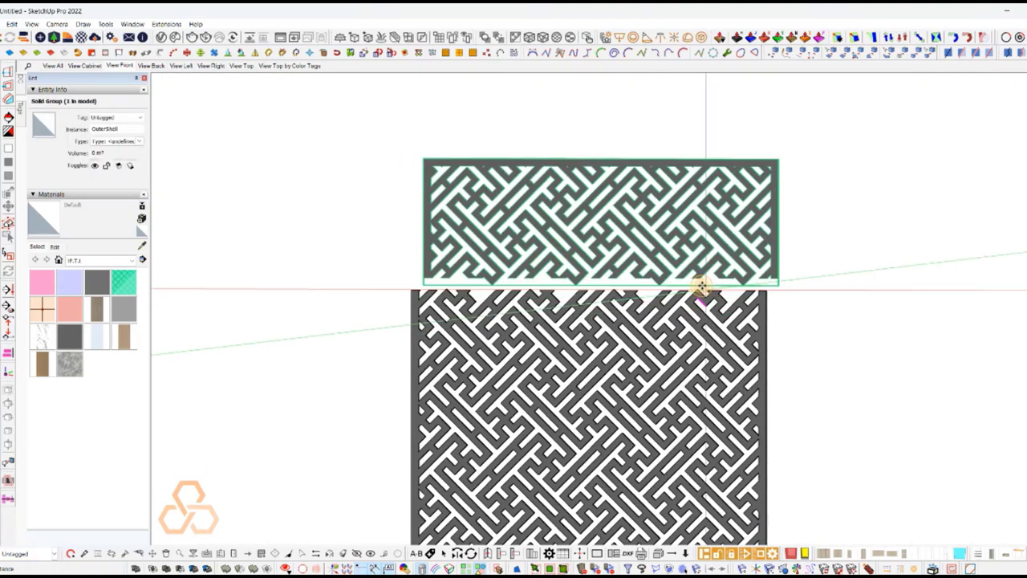
{"action": "left_click", "coordinate": [694, 277]}
{"action": "key", "text": "ctrl+t"}
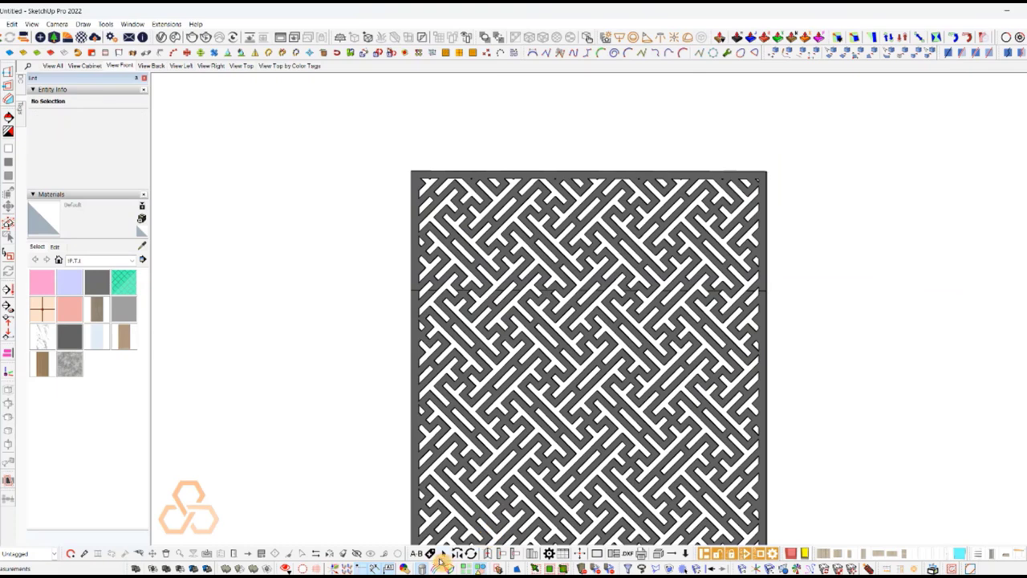
{"action": "scroll", "coordinate": [550, 355], "scroll_direction": "down", "scroll_amount": 2}
{"action": "scroll", "coordinate": [578, 332], "scroll_direction": "down", "scroll_amount": 2}
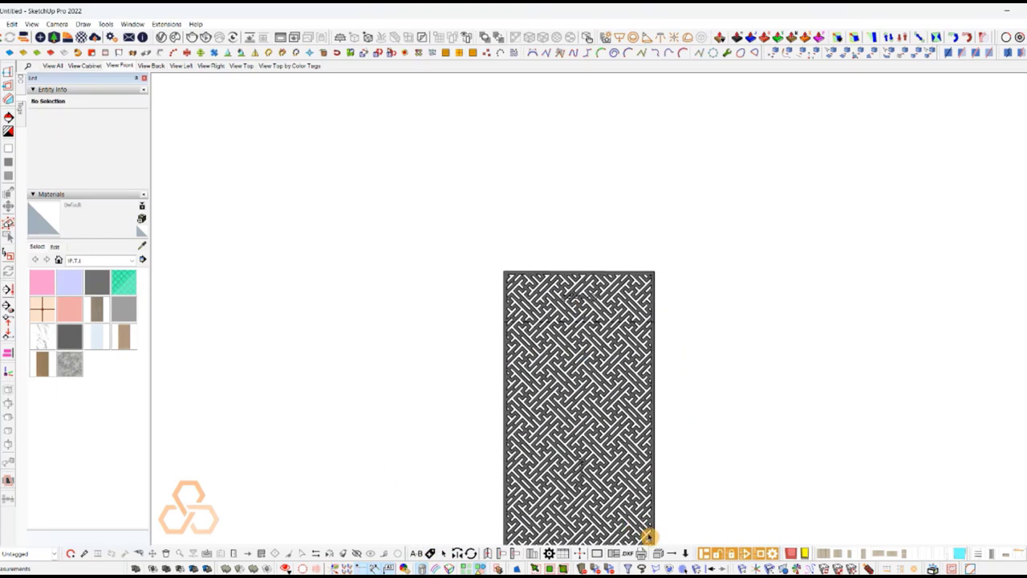
{"action": "scroll", "coordinate": [670, 273], "scroll_direction": "down", "scroll_amount": 1}
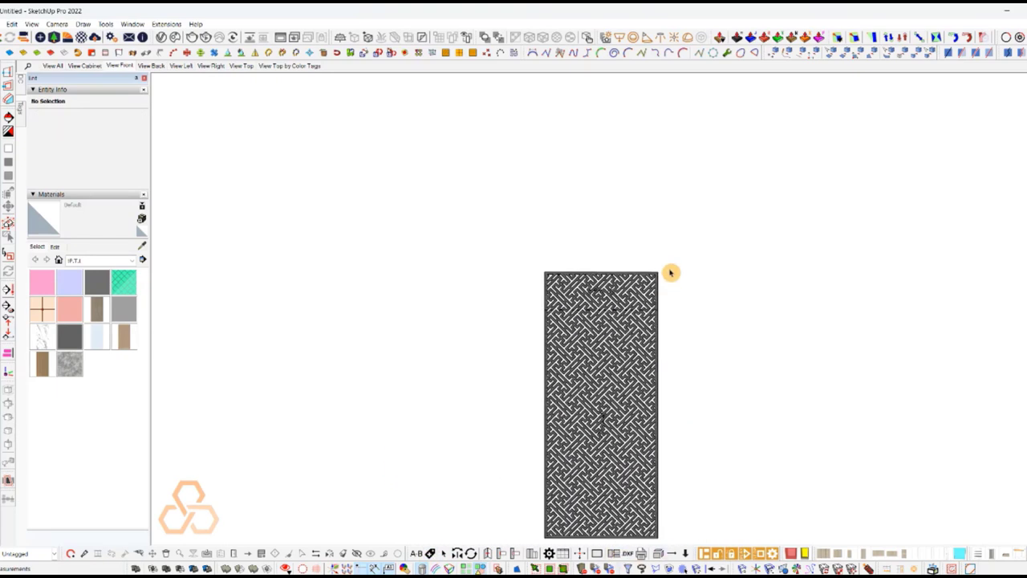
{"action": "scroll", "coordinate": [671, 272], "scroll_direction": "down", "scroll_amount": 2}
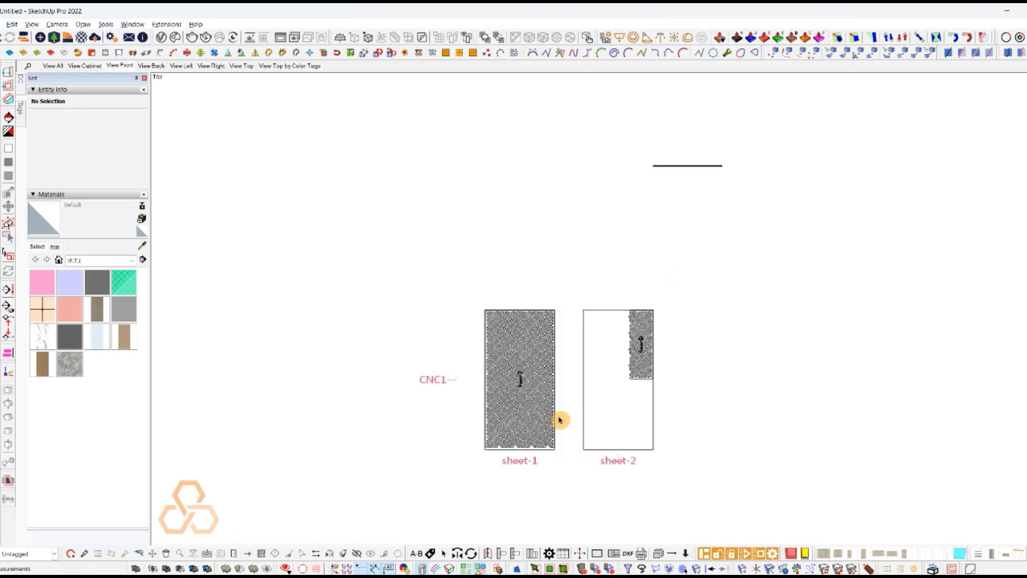
{"action": "scroll", "coordinate": [565, 386], "scroll_direction": "up", "scroll_amount": 2}
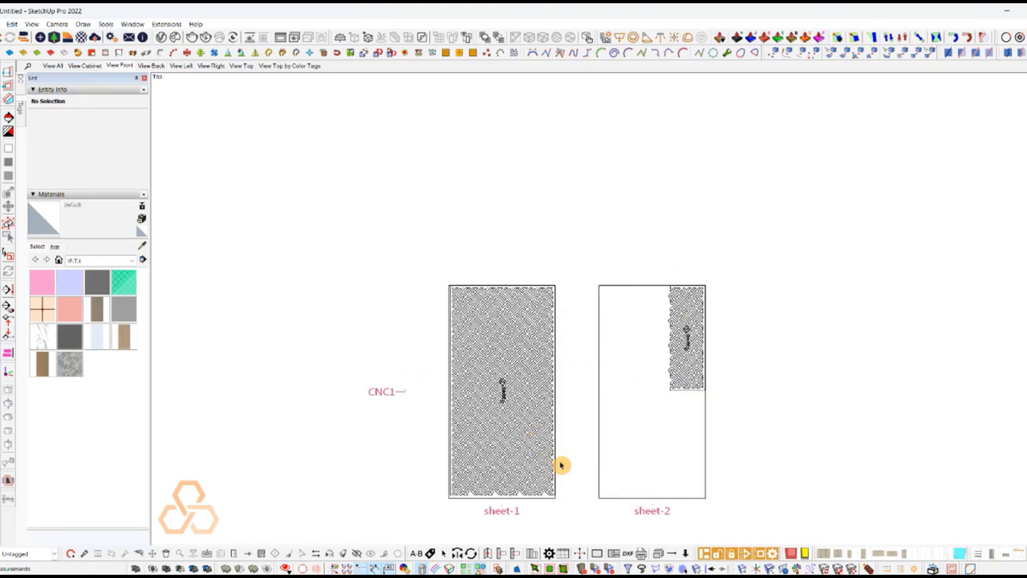